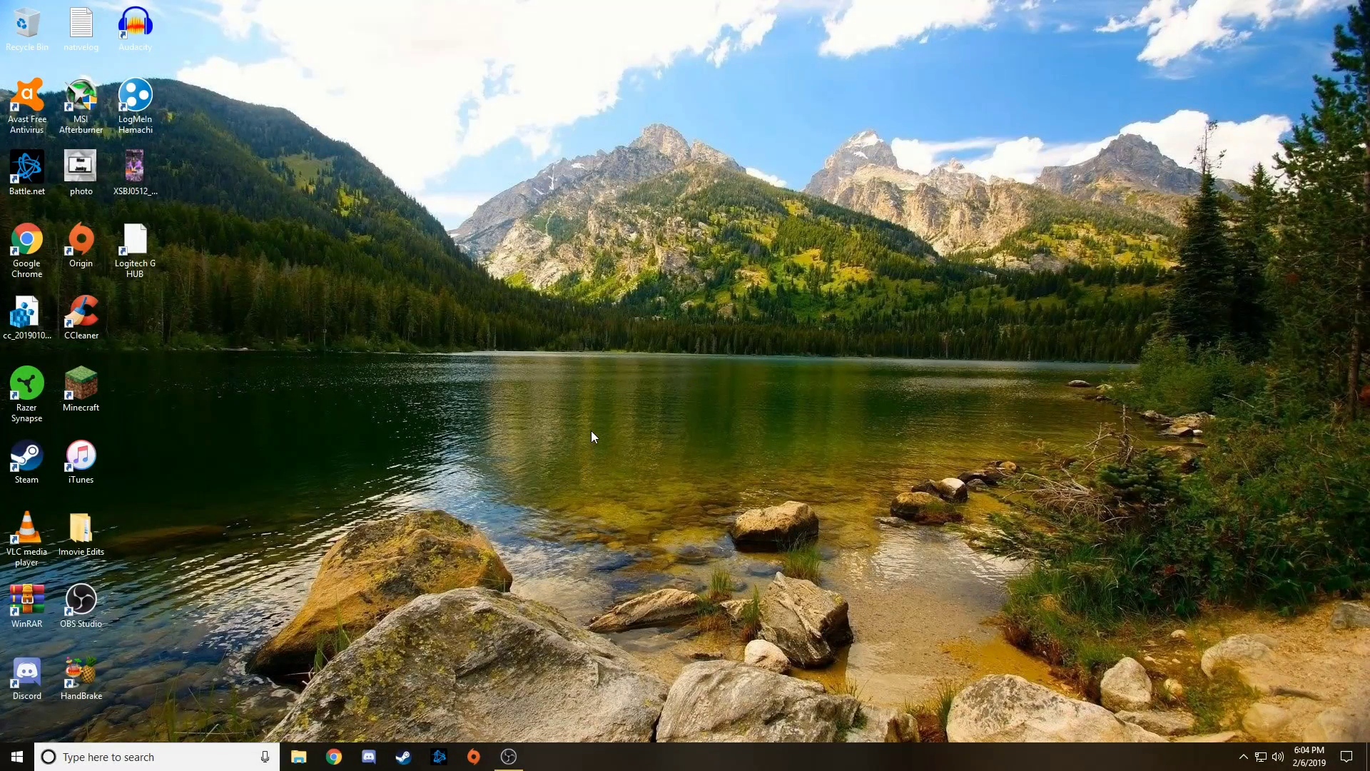
# Look for Logitech software via the tray and a 'logi' search, then download revosetup.exe from CNET in Chrome
pyautogui.click(1243, 756)
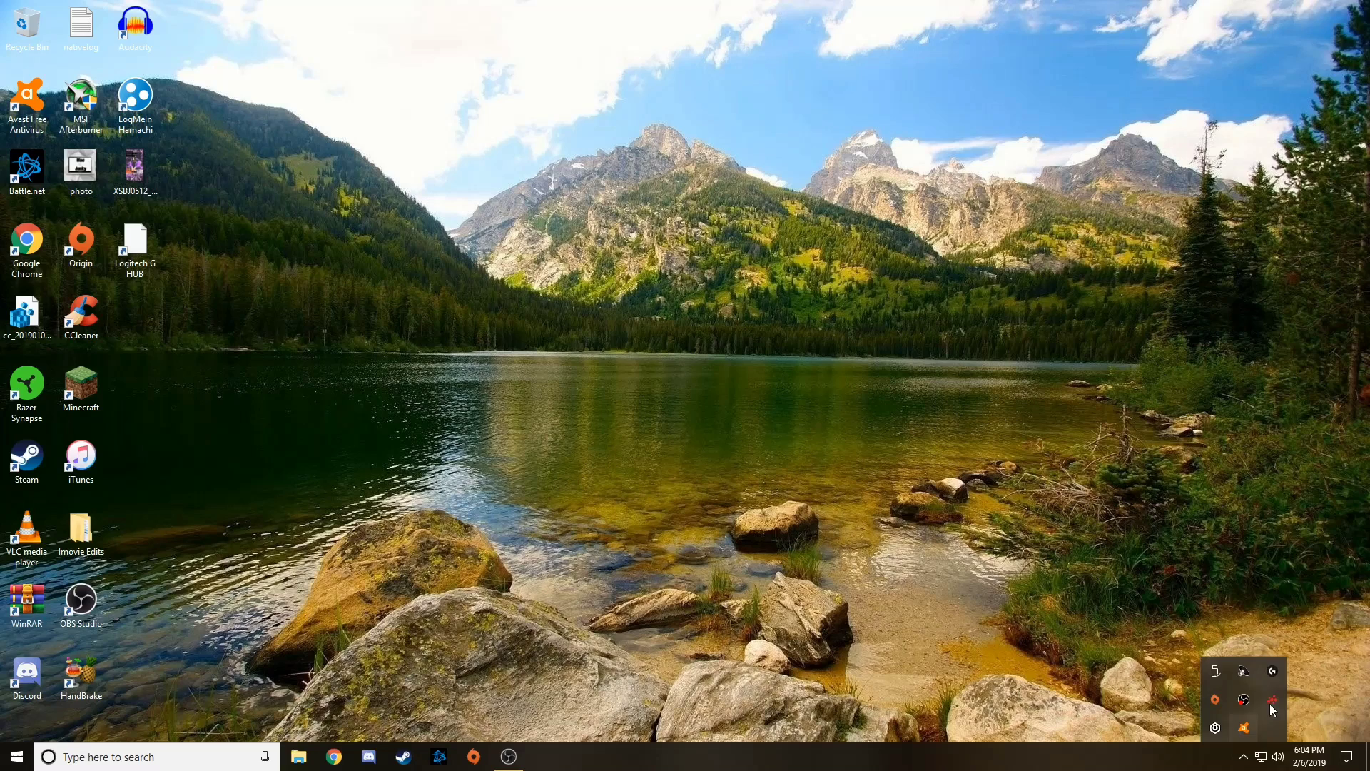
pyautogui.click(1273, 672)
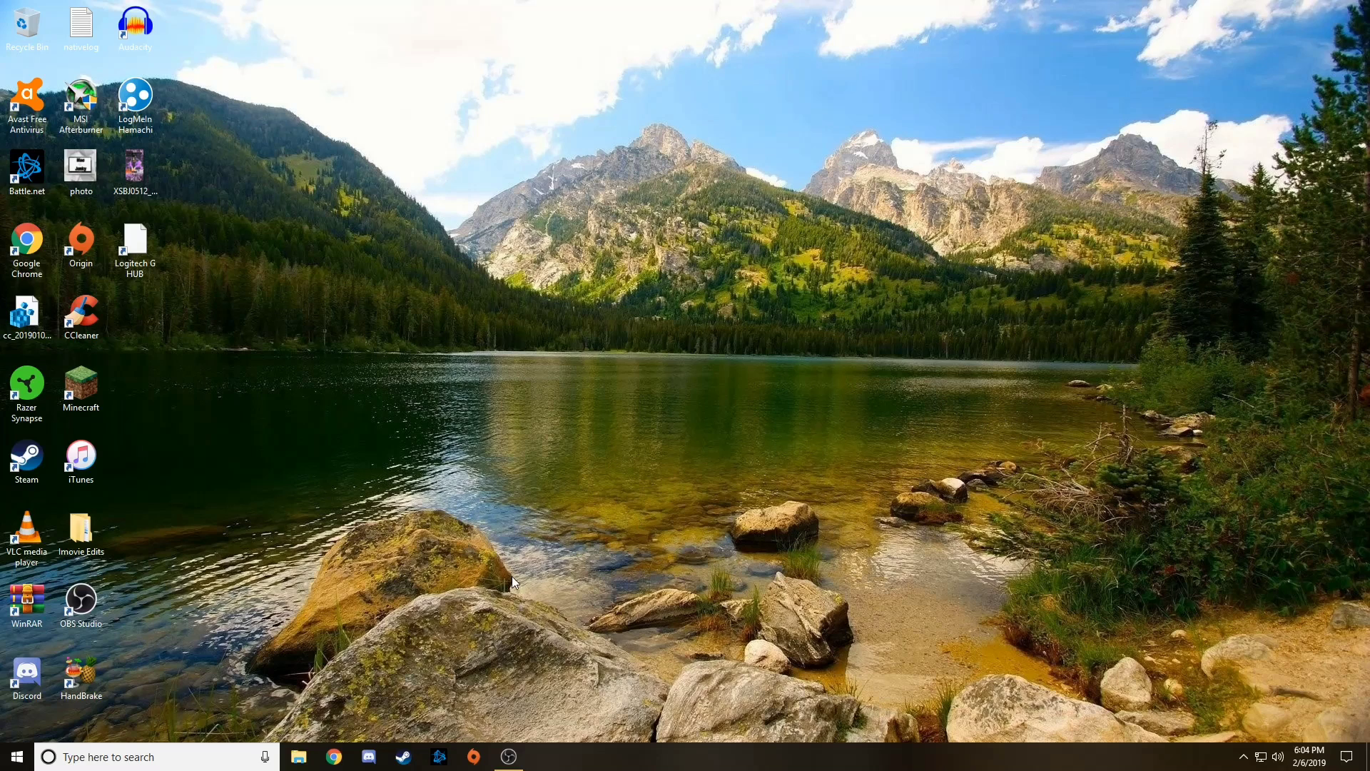
pyautogui.click(142, 757)
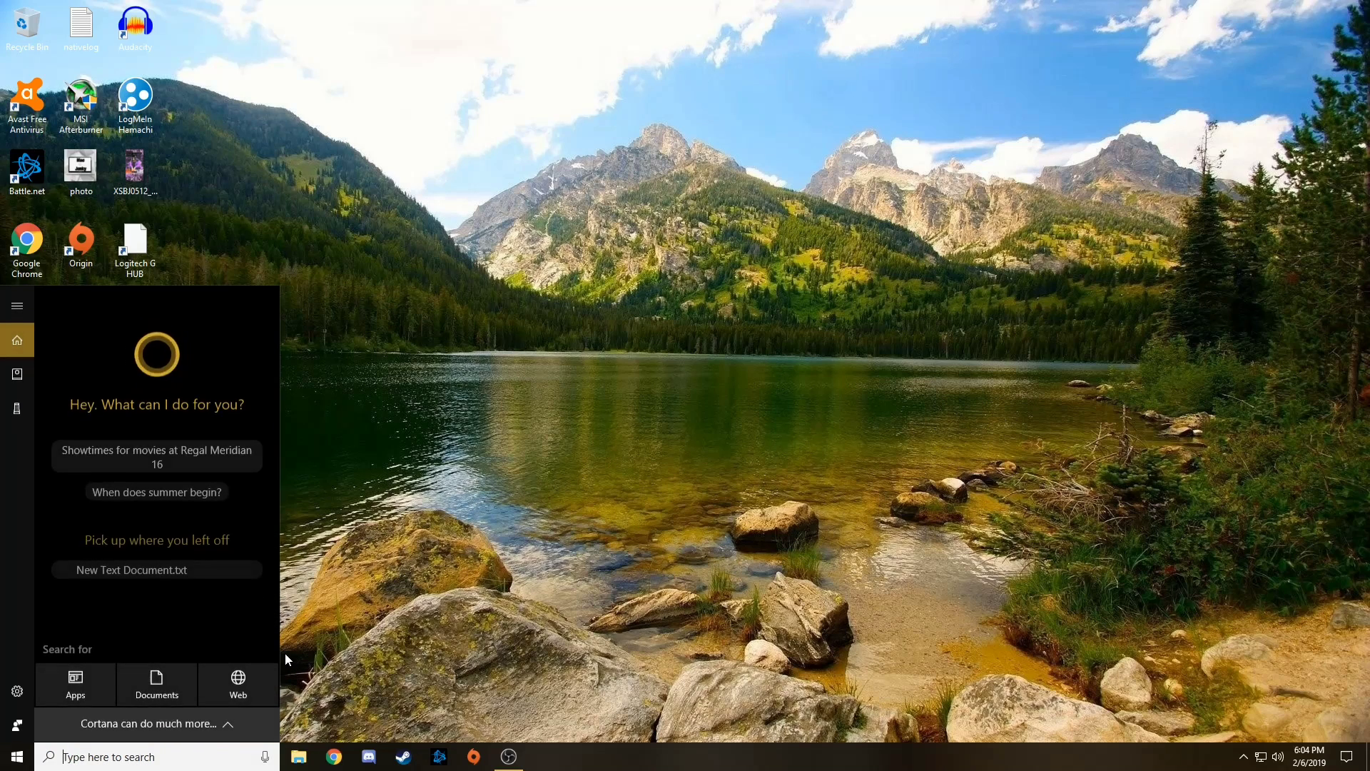
pyautogui.write('logi')
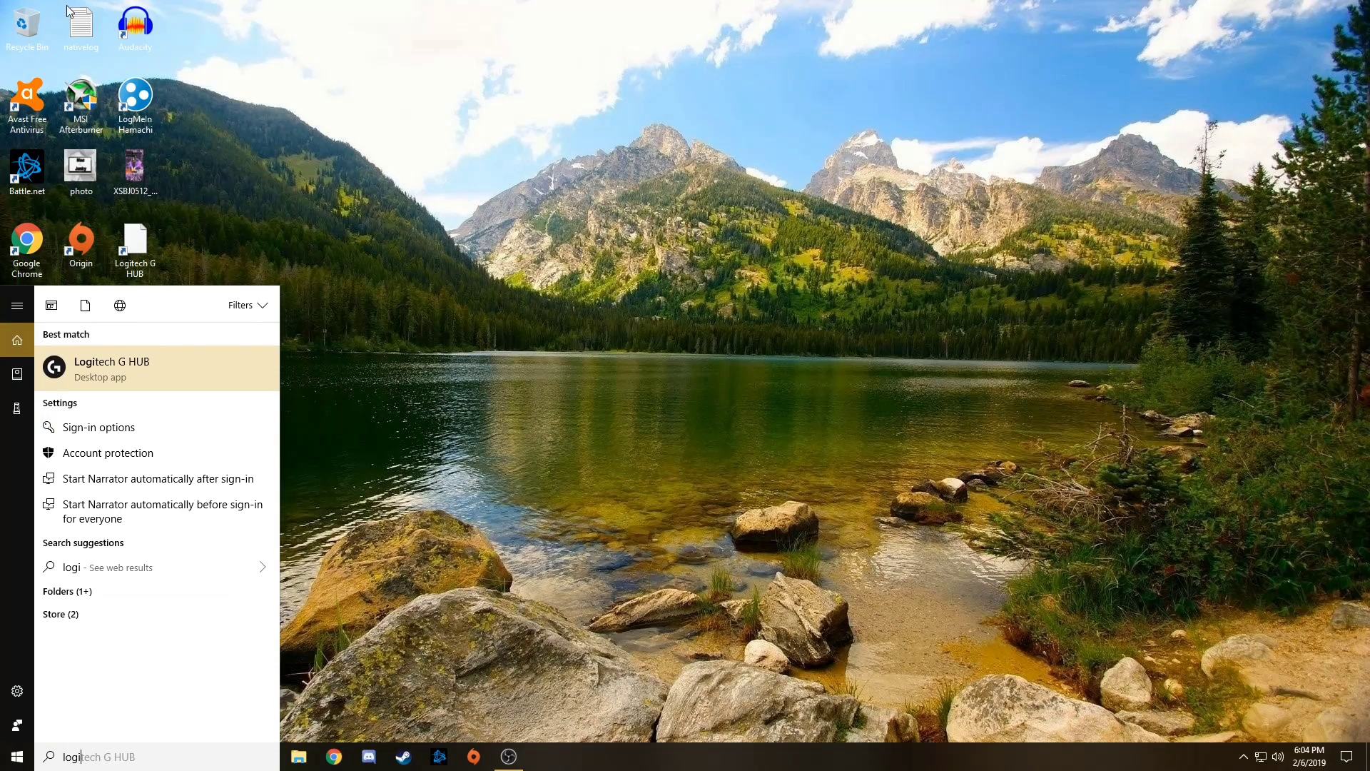
pyautogui.click(202, 379)
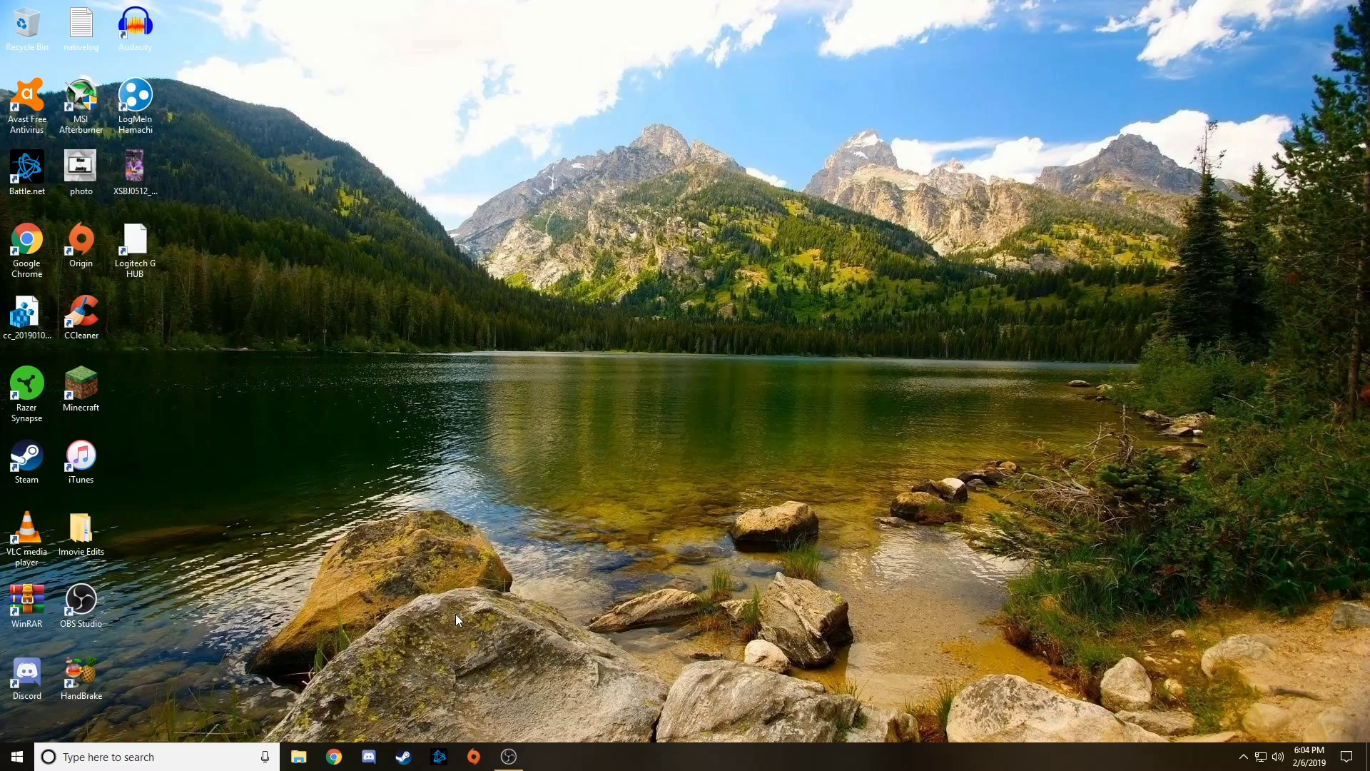
pyautogui.click(333, 756)
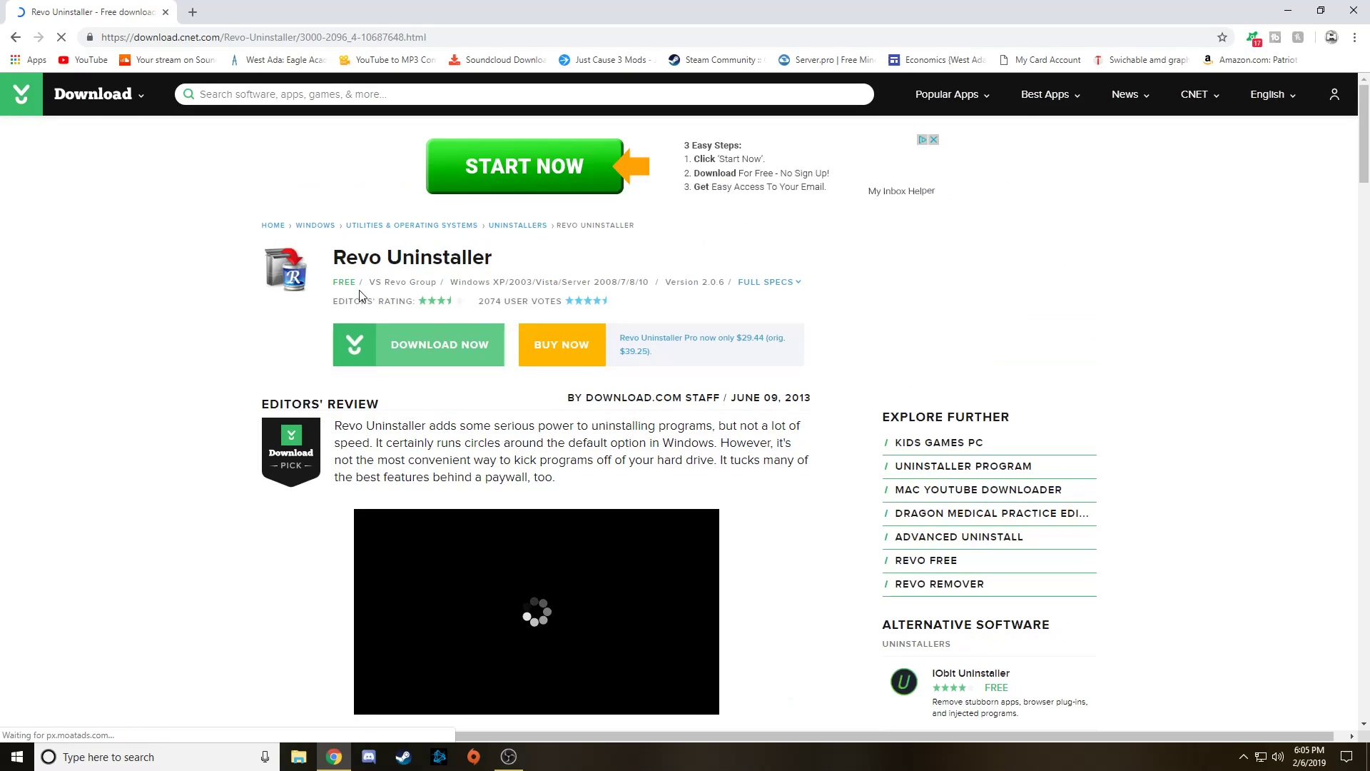
pyautogui.click(361, 344)
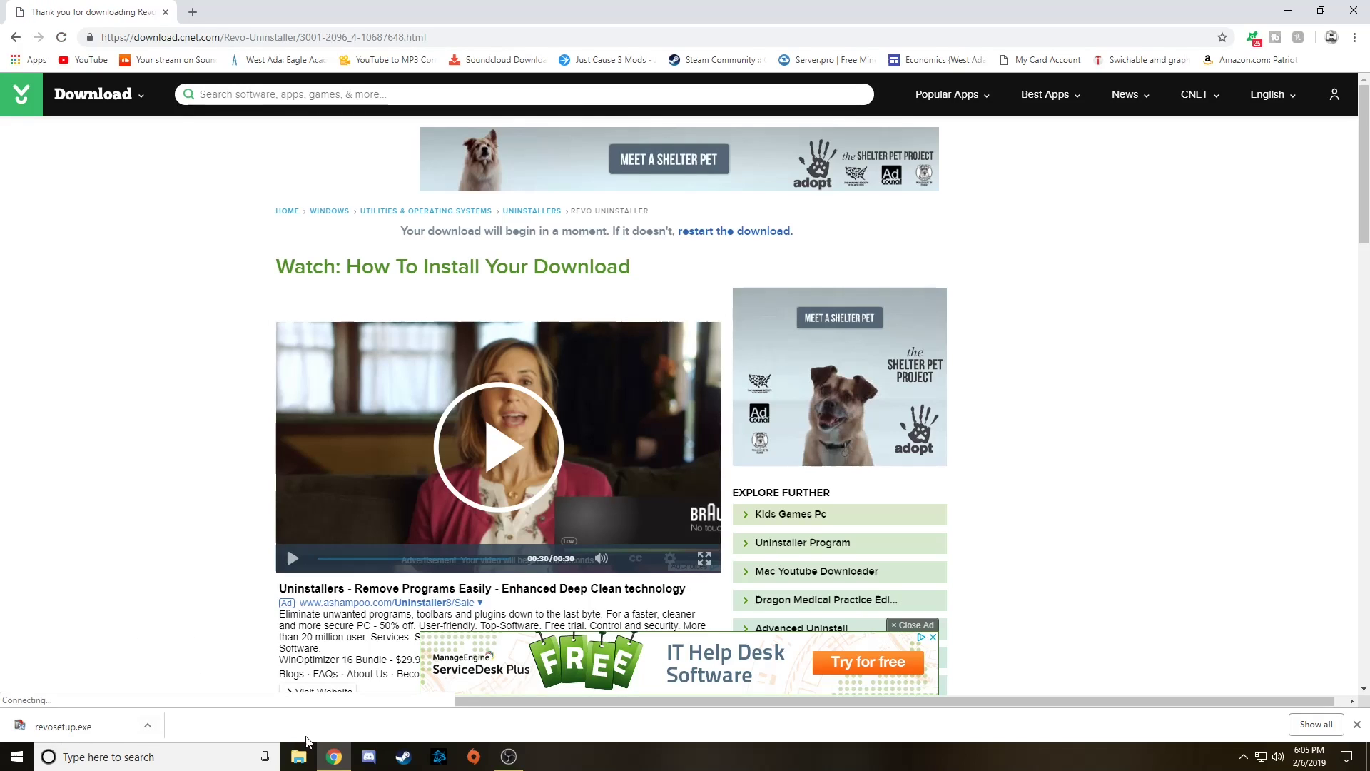
# Open the Avast Free Antivirus main window from the system tray and move it aside
pyautogui.click(1287, 10)
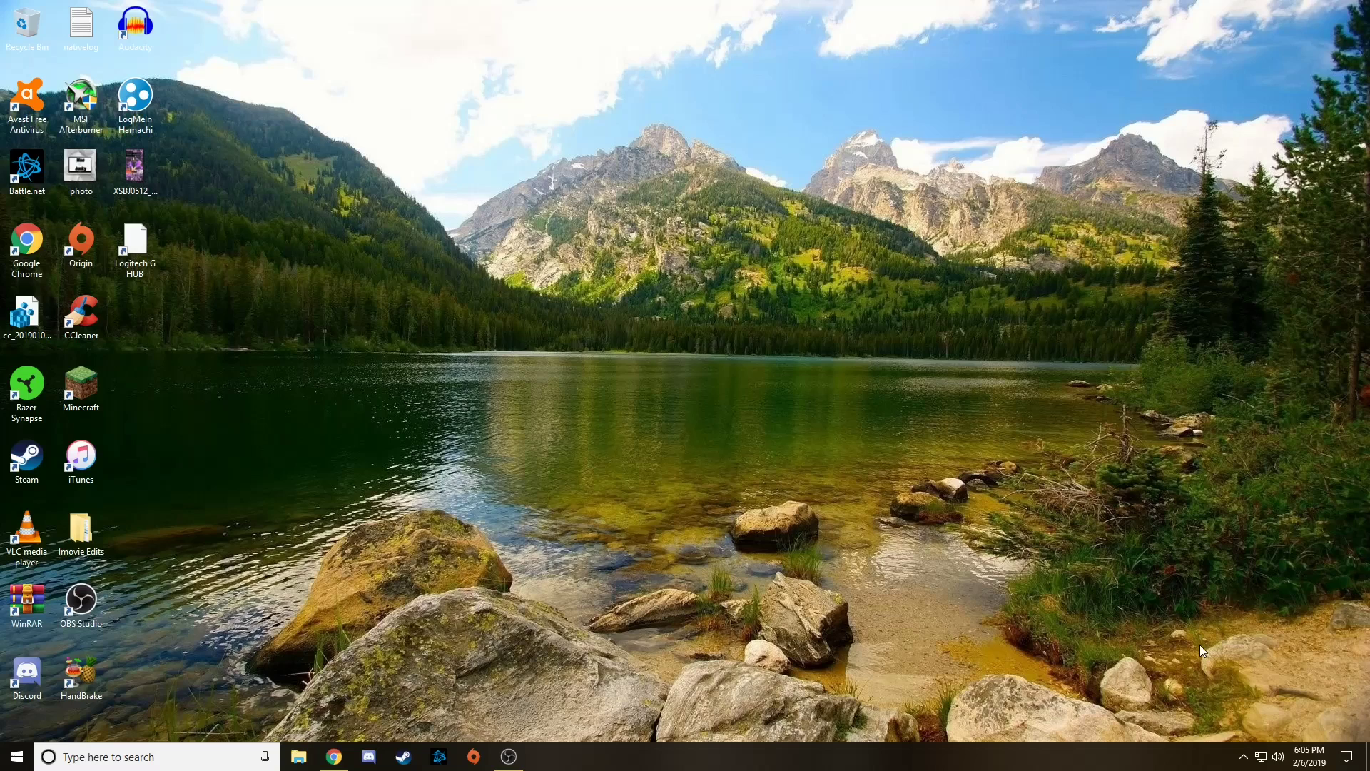
pyautogui.click(1243, 757)
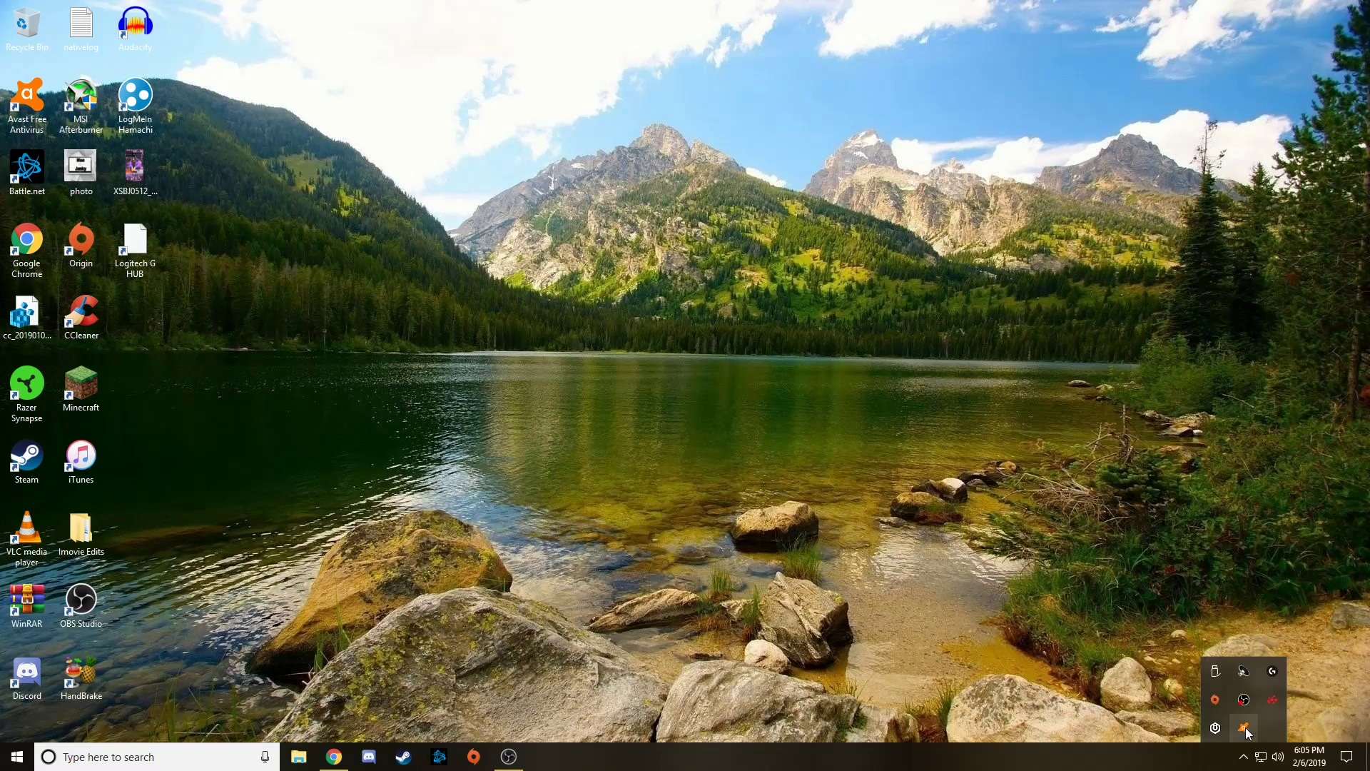
pyautogui.rightClick(1243, 727)
pyautogui.click(1257, 615)
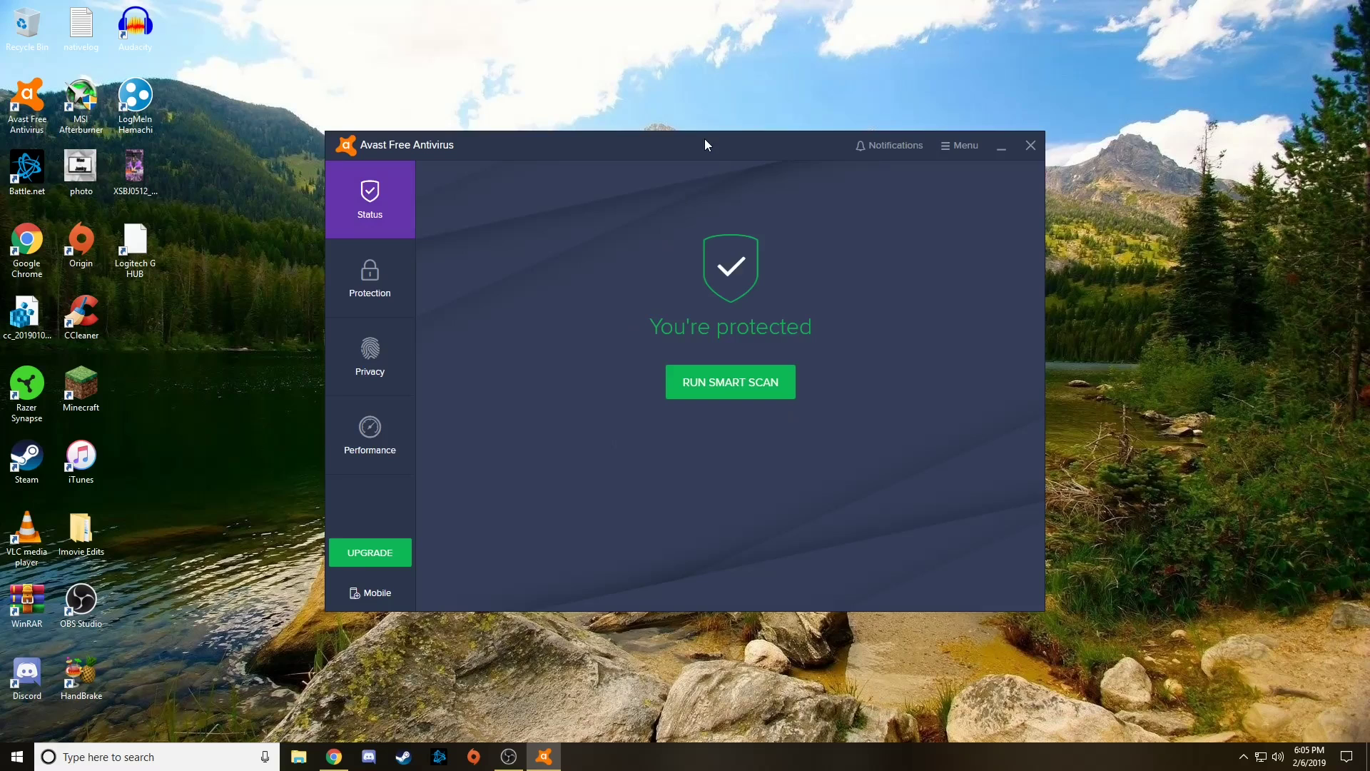
pyautogui.moveTo(704, 138); pyautogui.dragTo(1098, 171)
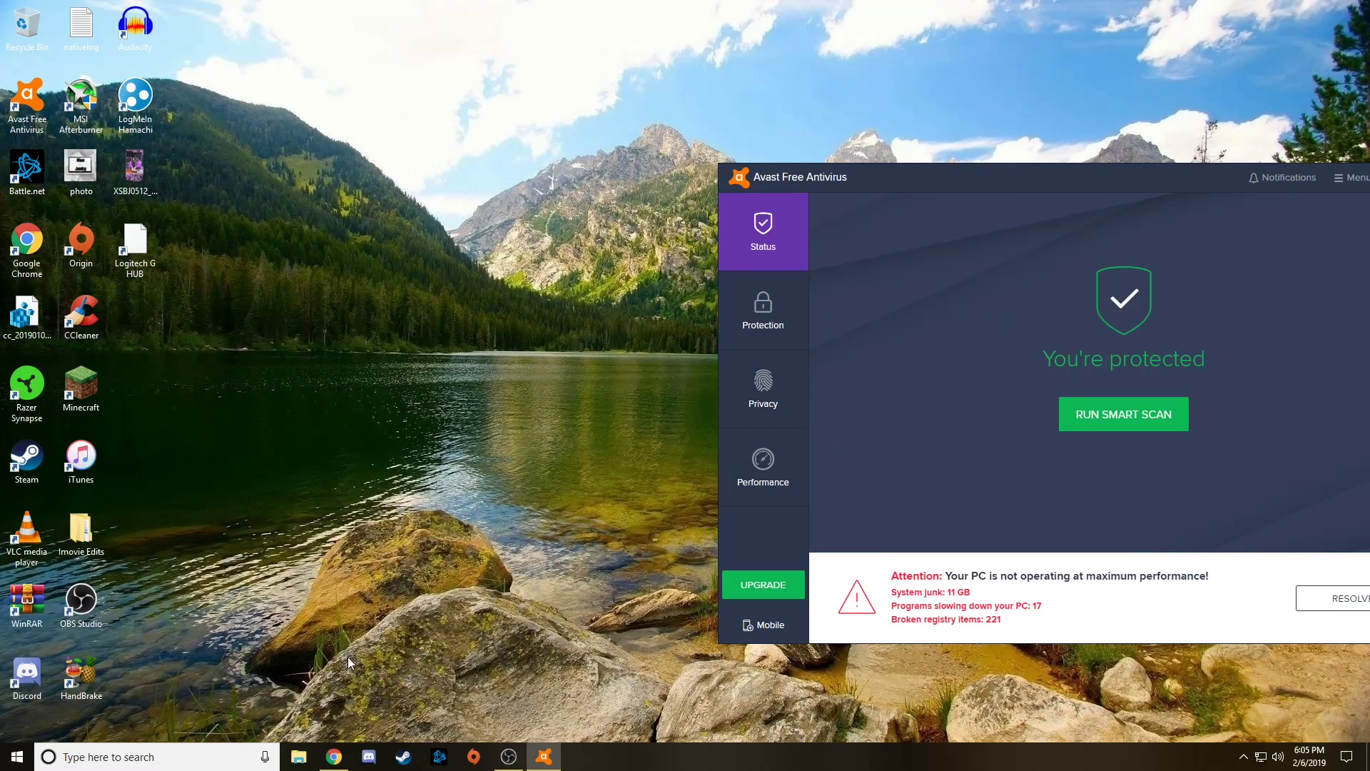
# Virus-scan the downloaded revosetup file with Avast, dismiss the clean result, and close Avast
pyautogui.click(299, 759)
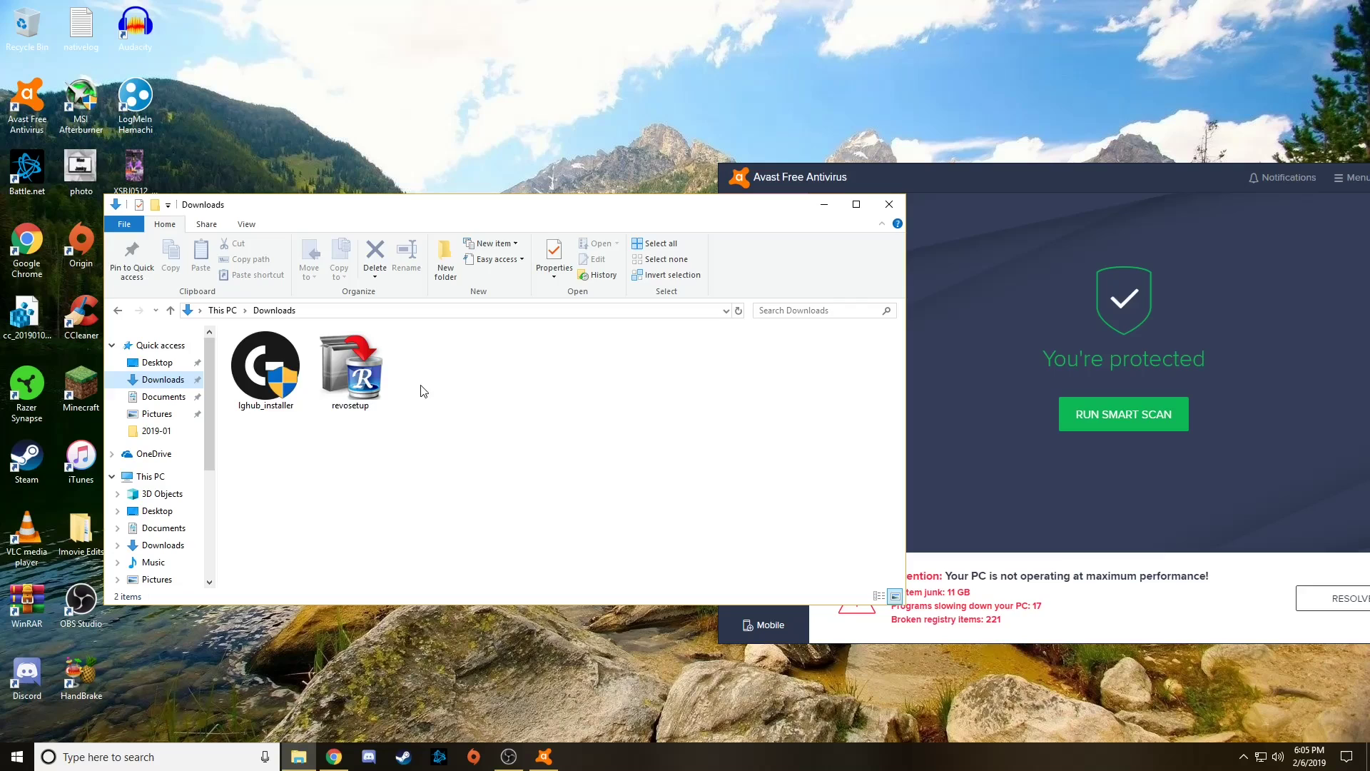
pyautogui.rightClick(349, 354)
pyautogui.click(414, 427)
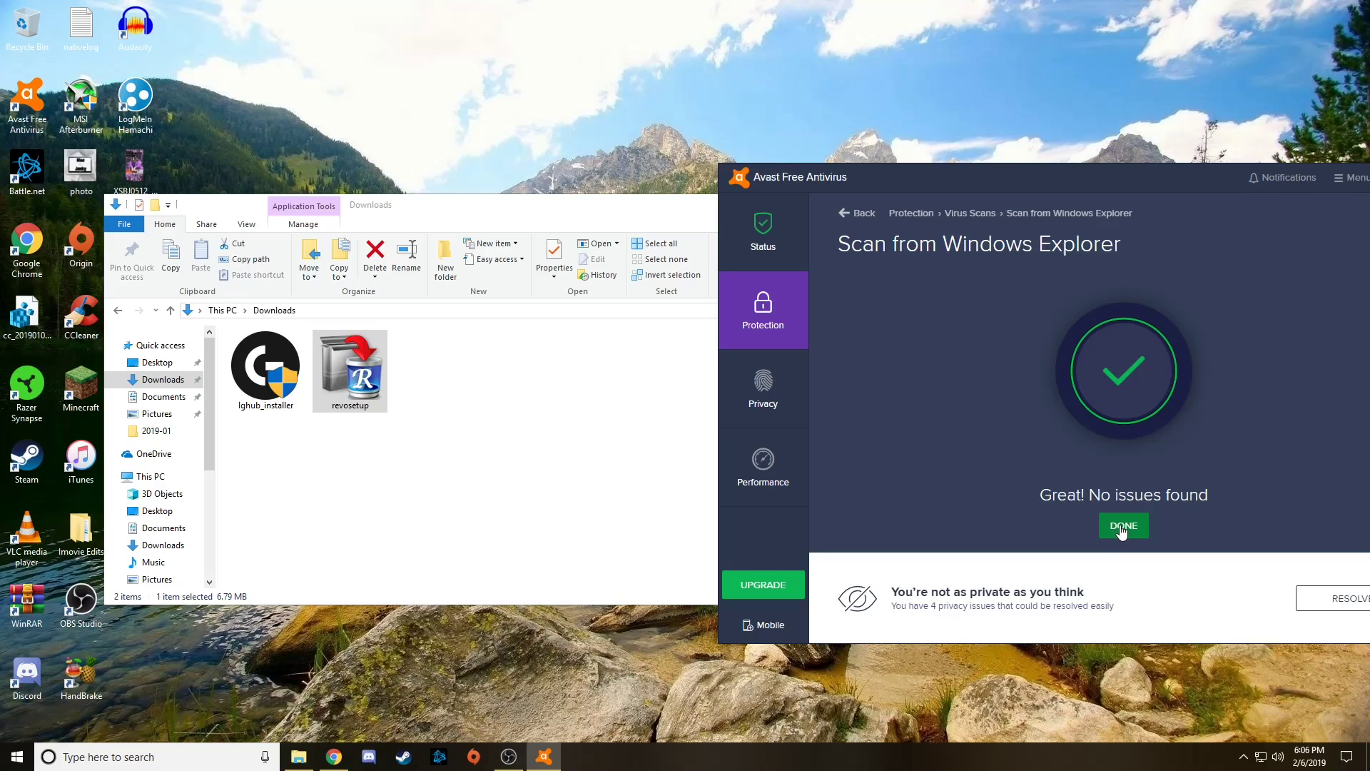
pyautogui.click(1123, 526)
pyautogui.moveTo(1233, 162); pyautogui.dragTo(1002, 208)
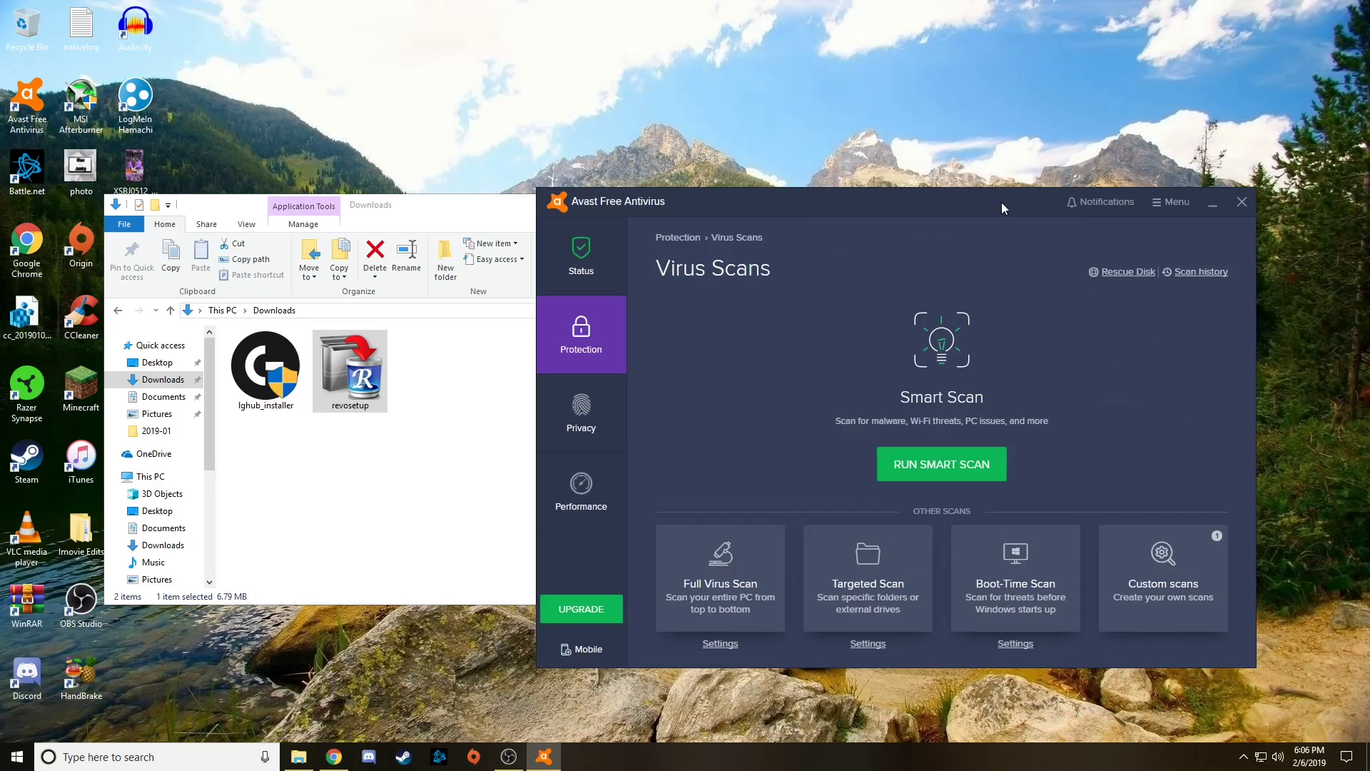
pyautogui.click(1241, 202)
# Filter Revo's program list with 'log' and start uninstalling Logitech G HUB
pyautogui.click(440, 446)
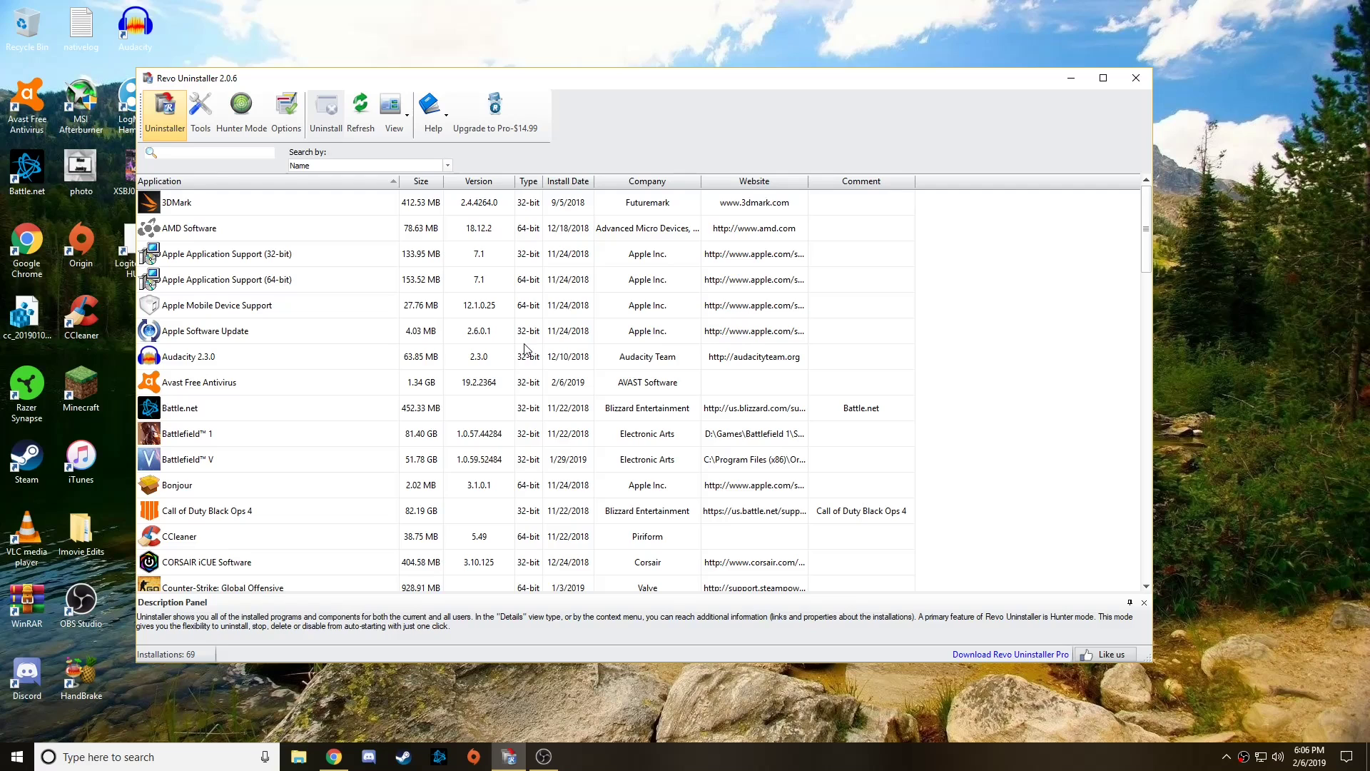
pyautogui.scroll(-15, 289, 330)
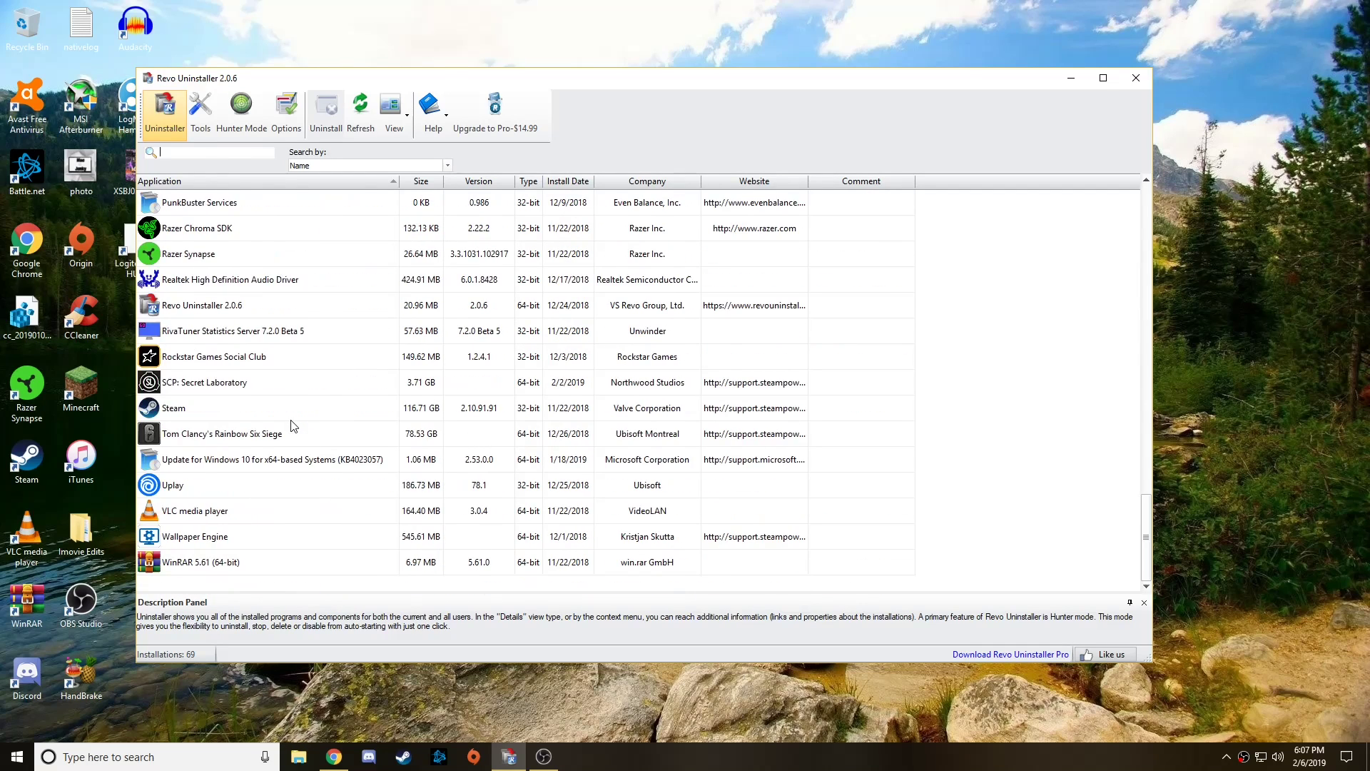
pyautogui.scroll(15, 295, 395)
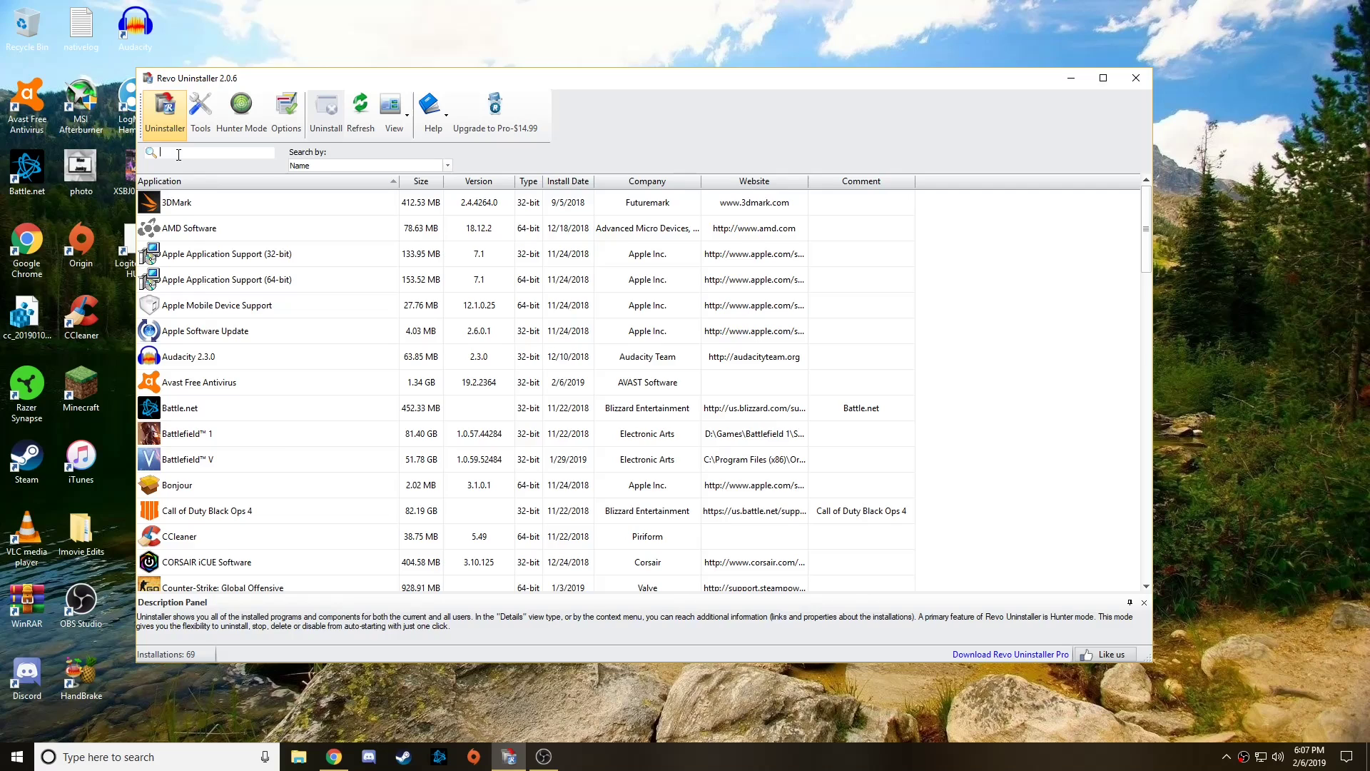
pyautogui.write('log')
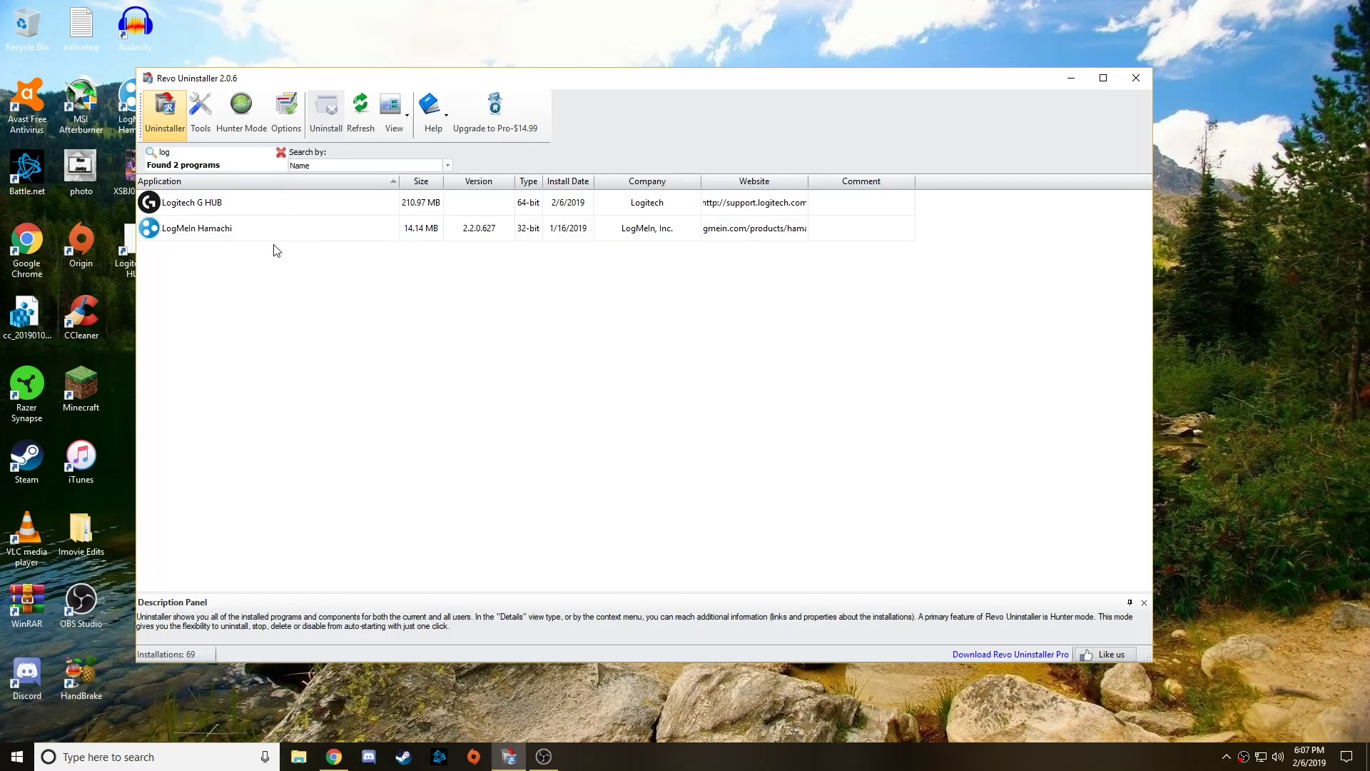
pyautogui.doubleClick(240, 203)
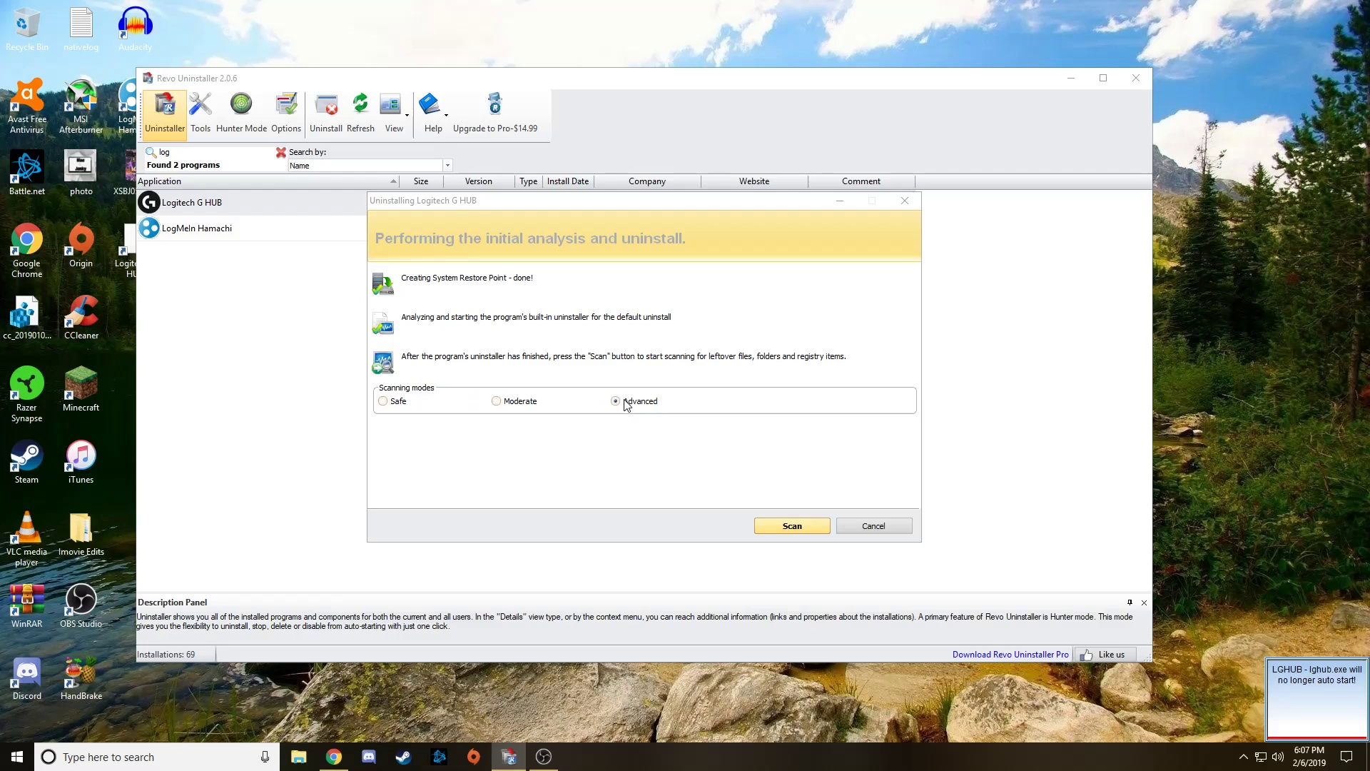
# Scan for G HUB leftovers and delete the leftover registry key and its values
pyautogui.click(807, 528)
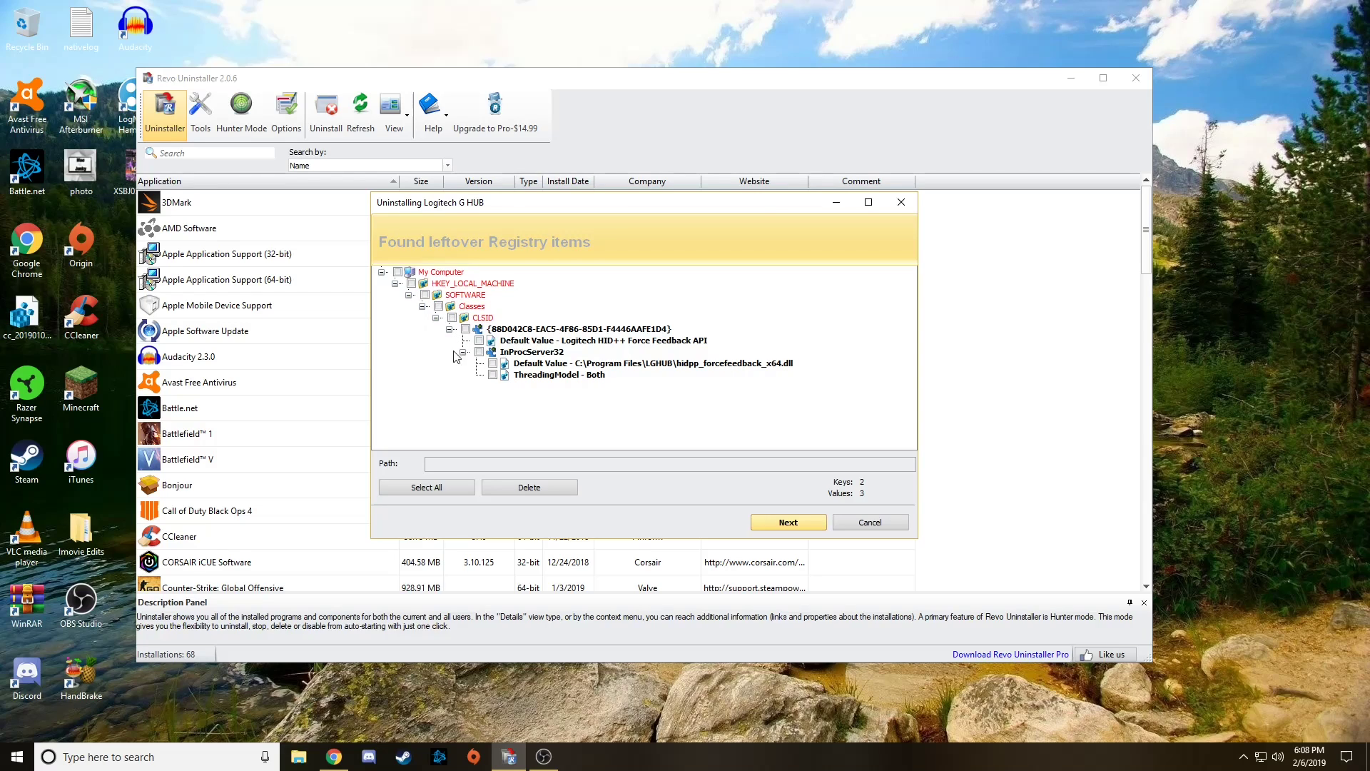
pyautogui.click(465, 328)
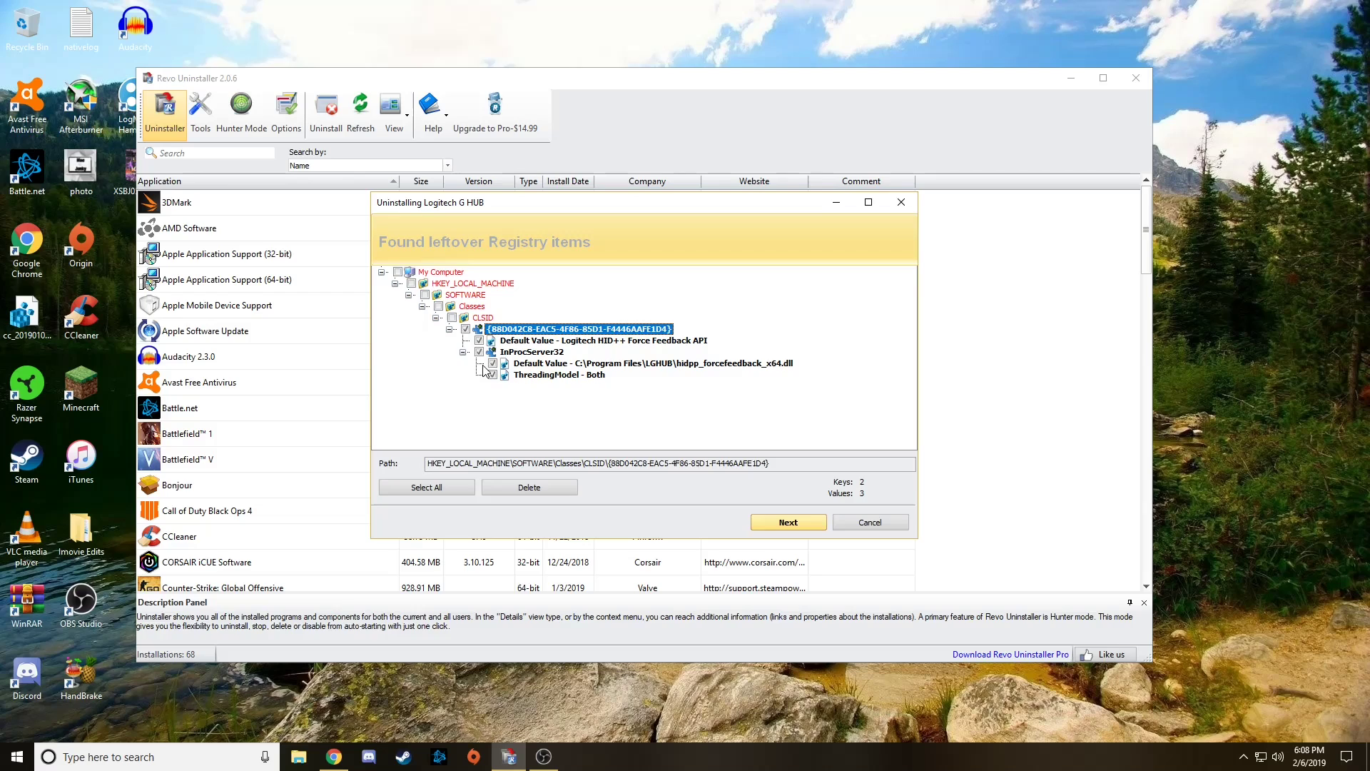
pyautogui.click(571, 493)
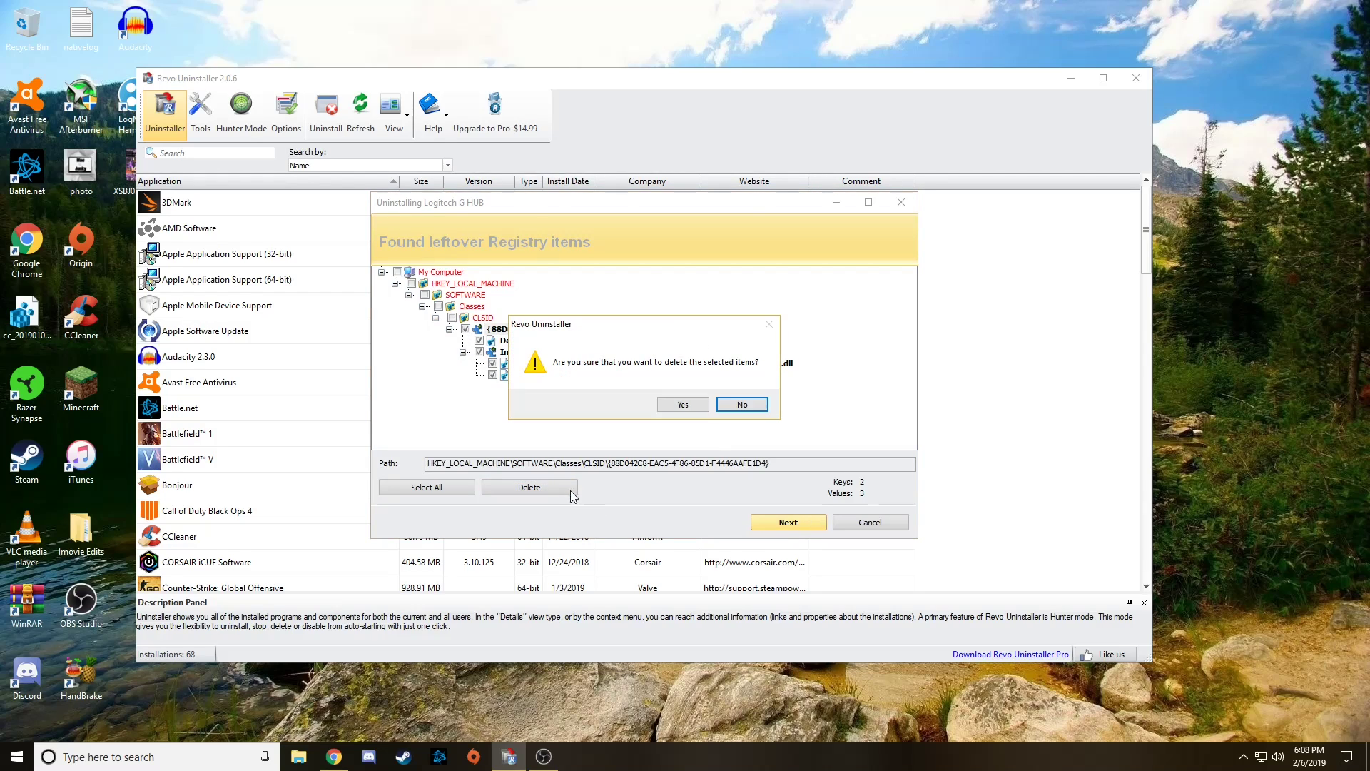
pyautogui.click(685, 405)
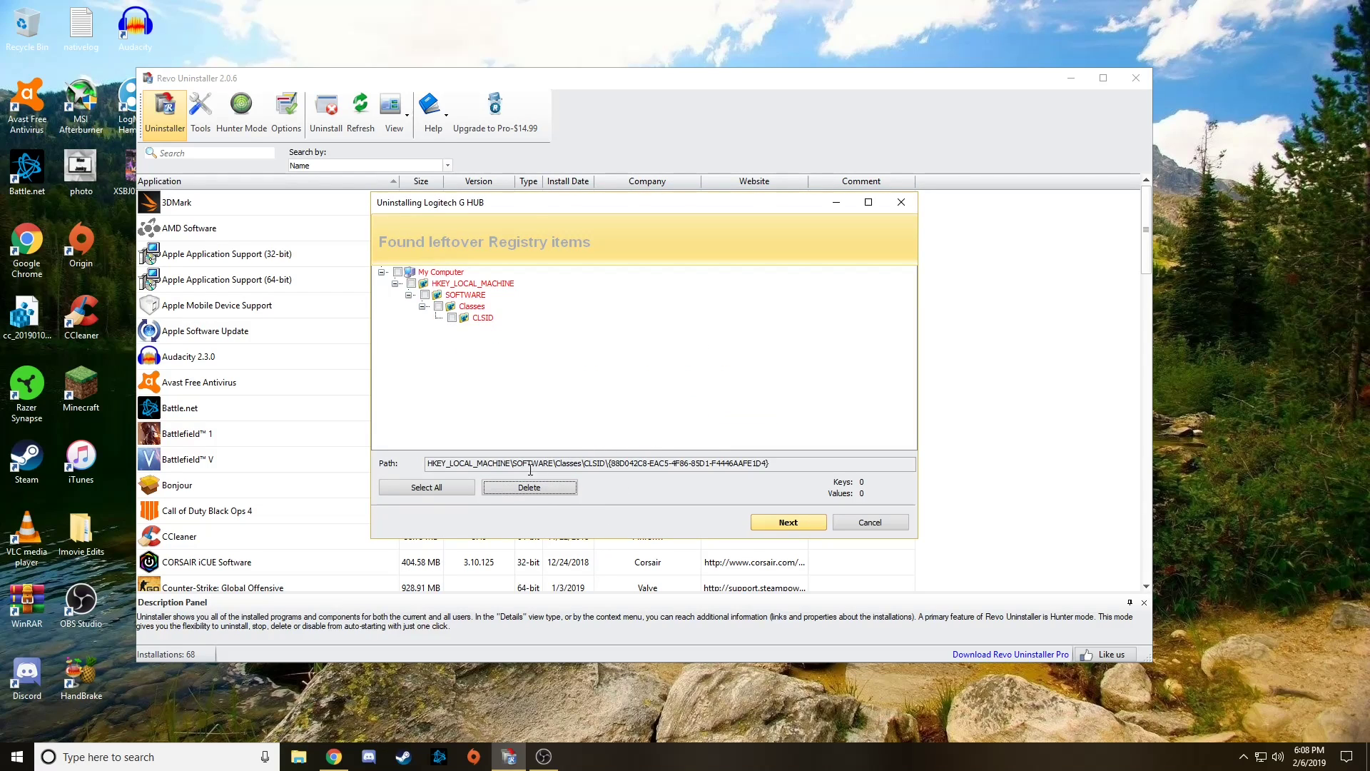
pyautogui.click(806, 520)
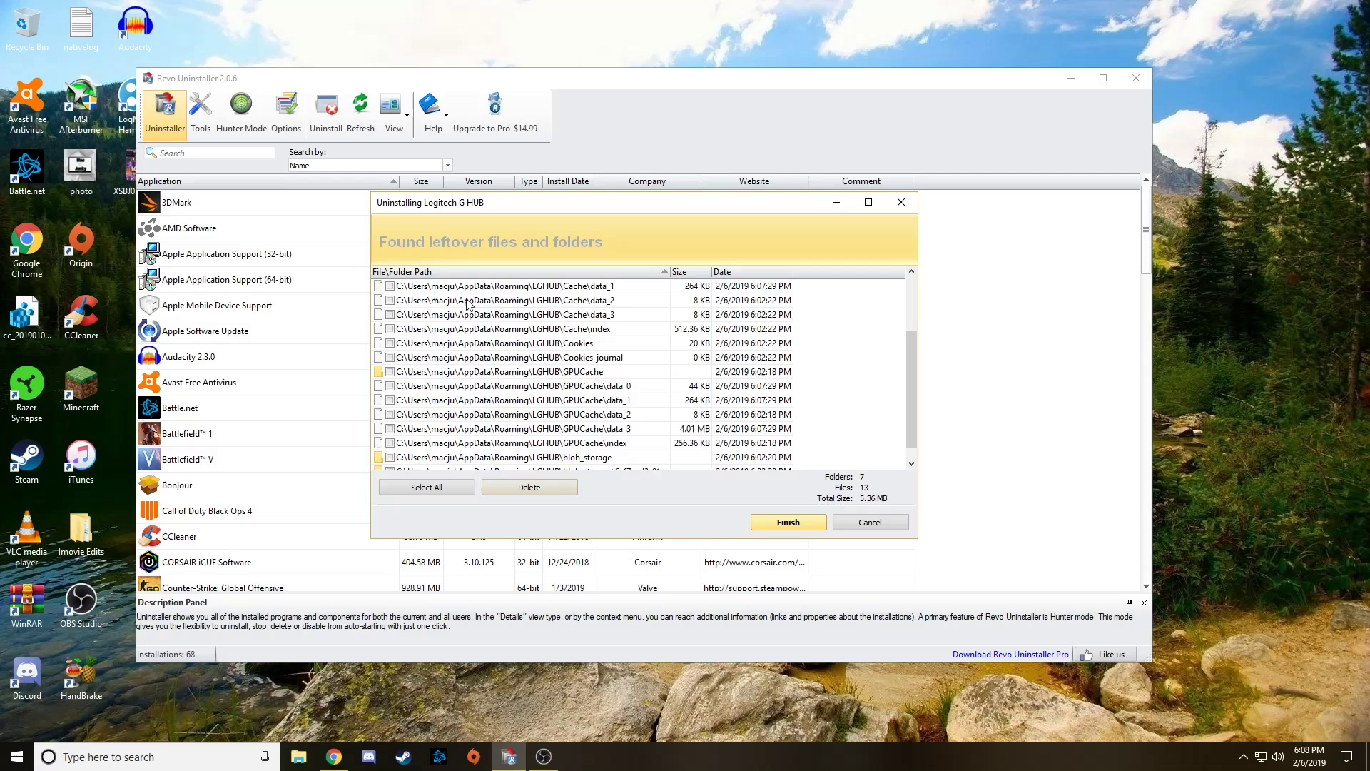
# Select all leftover LGHUB files and folders and delete them
pyautogui.scroll(-2, 471, 308)
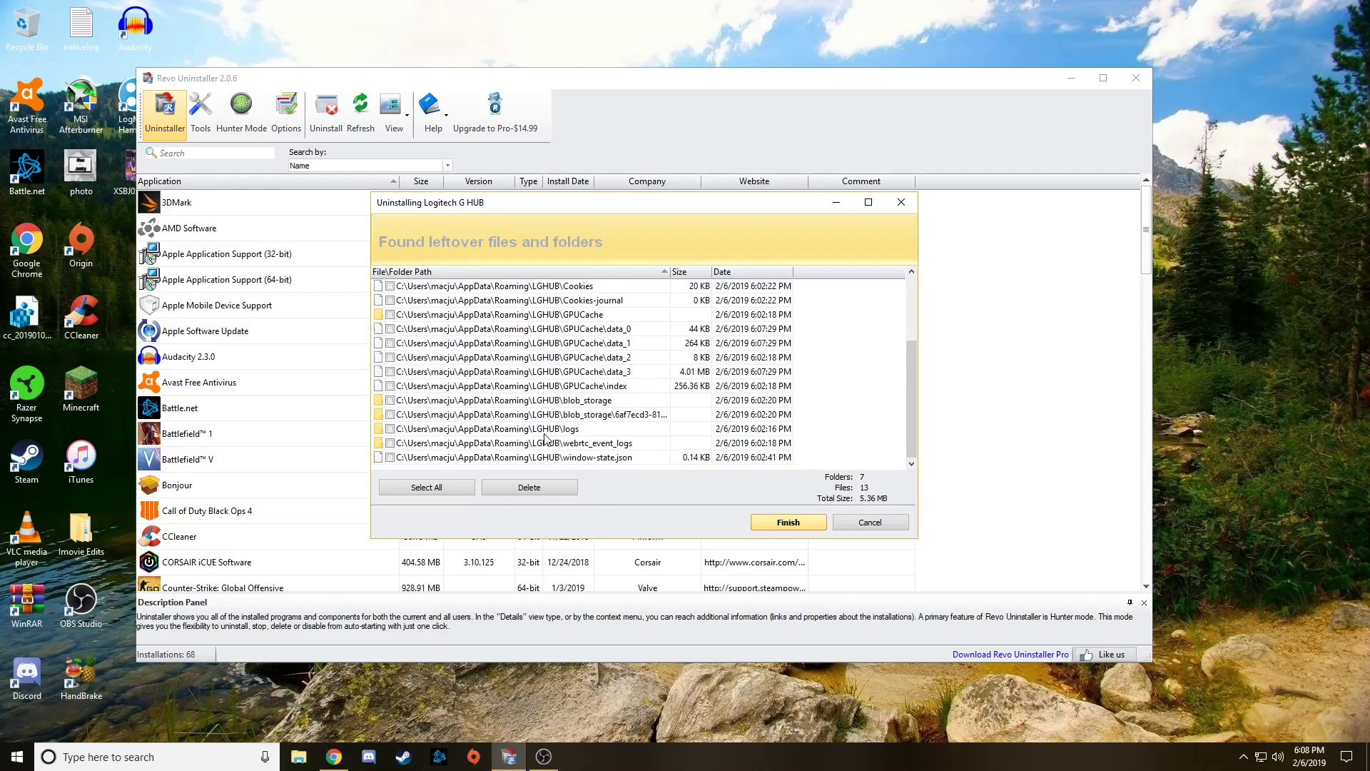
pyautogui.scroll(3, 546, 438)
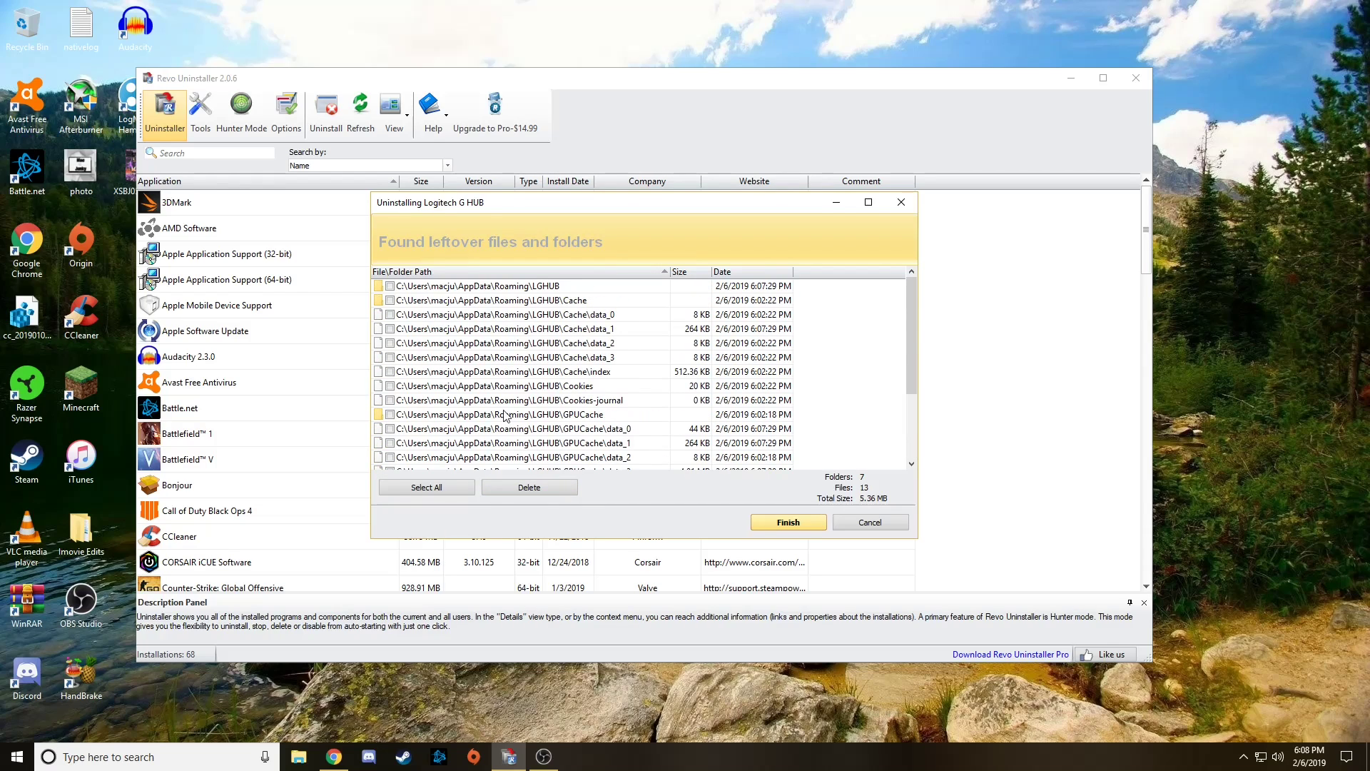
pyautogui.click(436, 488)
pyautogui.click(543, 487)
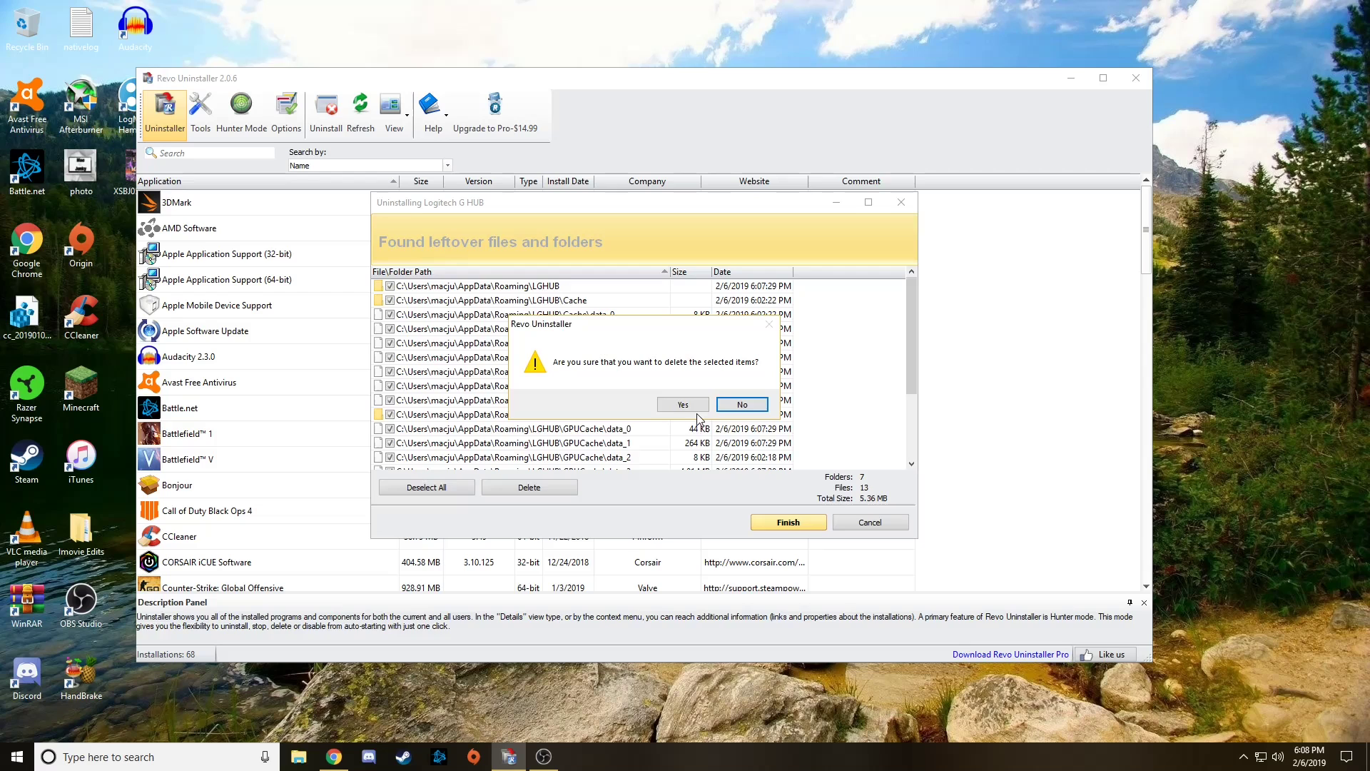
pyautogui.click(692, 407)
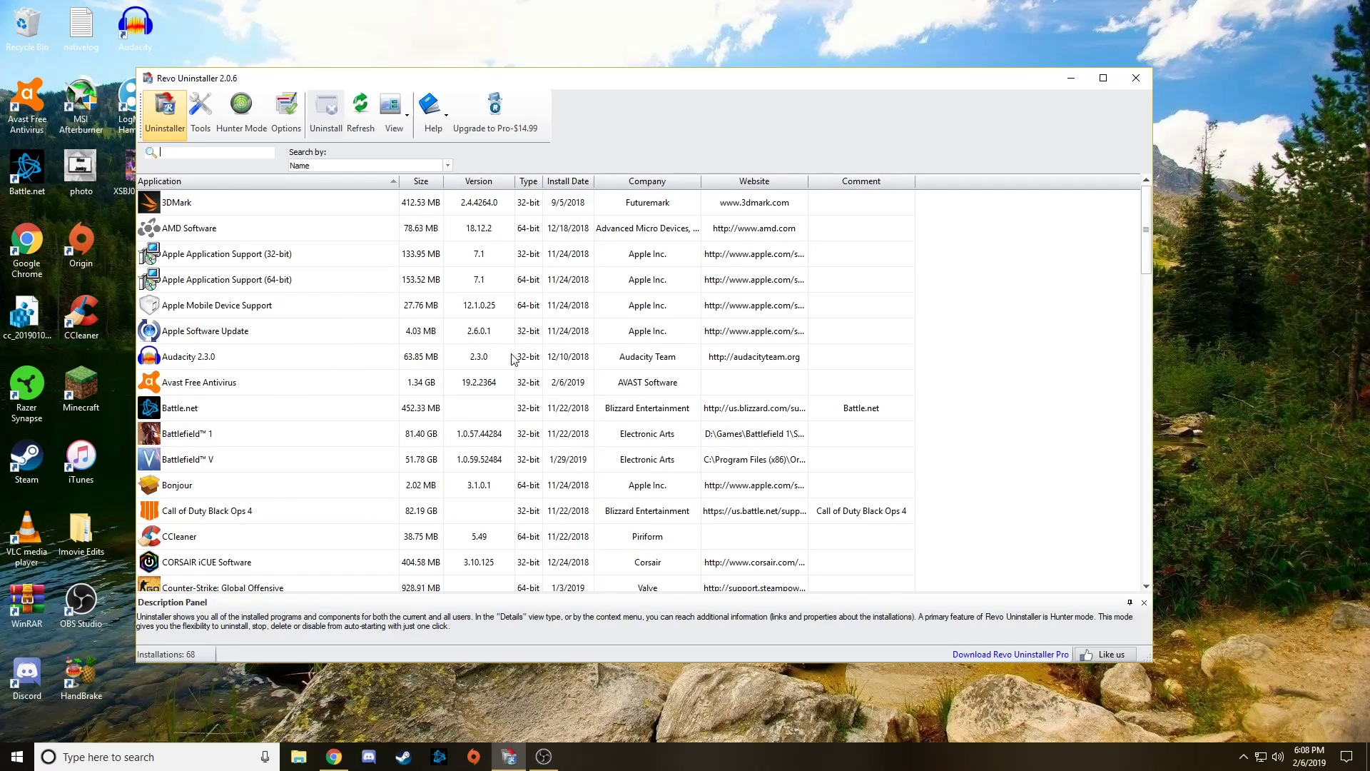
pyautogui.scroll(-3, 500, 428)
pyautogui.scroll(2, 429, 485)
pyautogui.scroll(1, 407, 498)
# Close Revo Uninstaller and download G HUB for Windows from the logitechg.com result in Chrome
pyautogui.click(1136, 79)
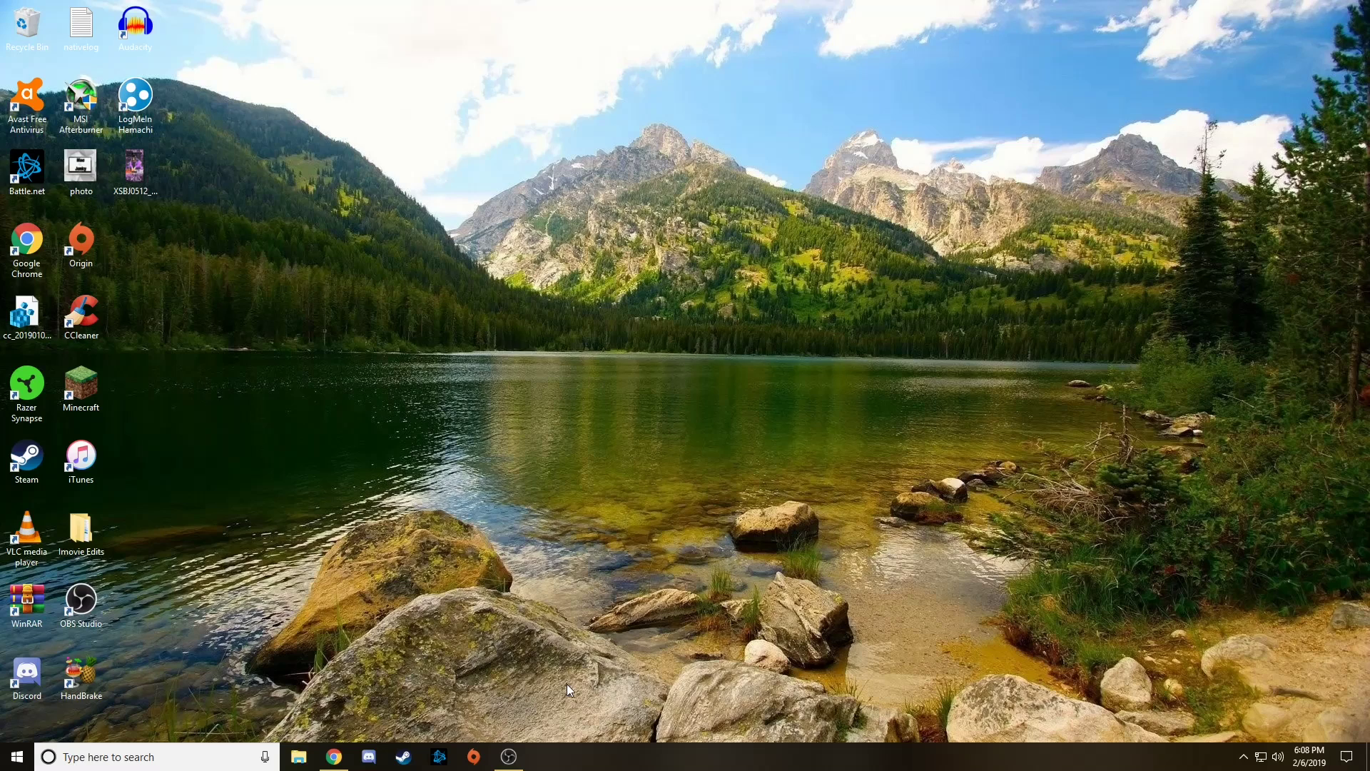
pyautogui.click(339, 749)
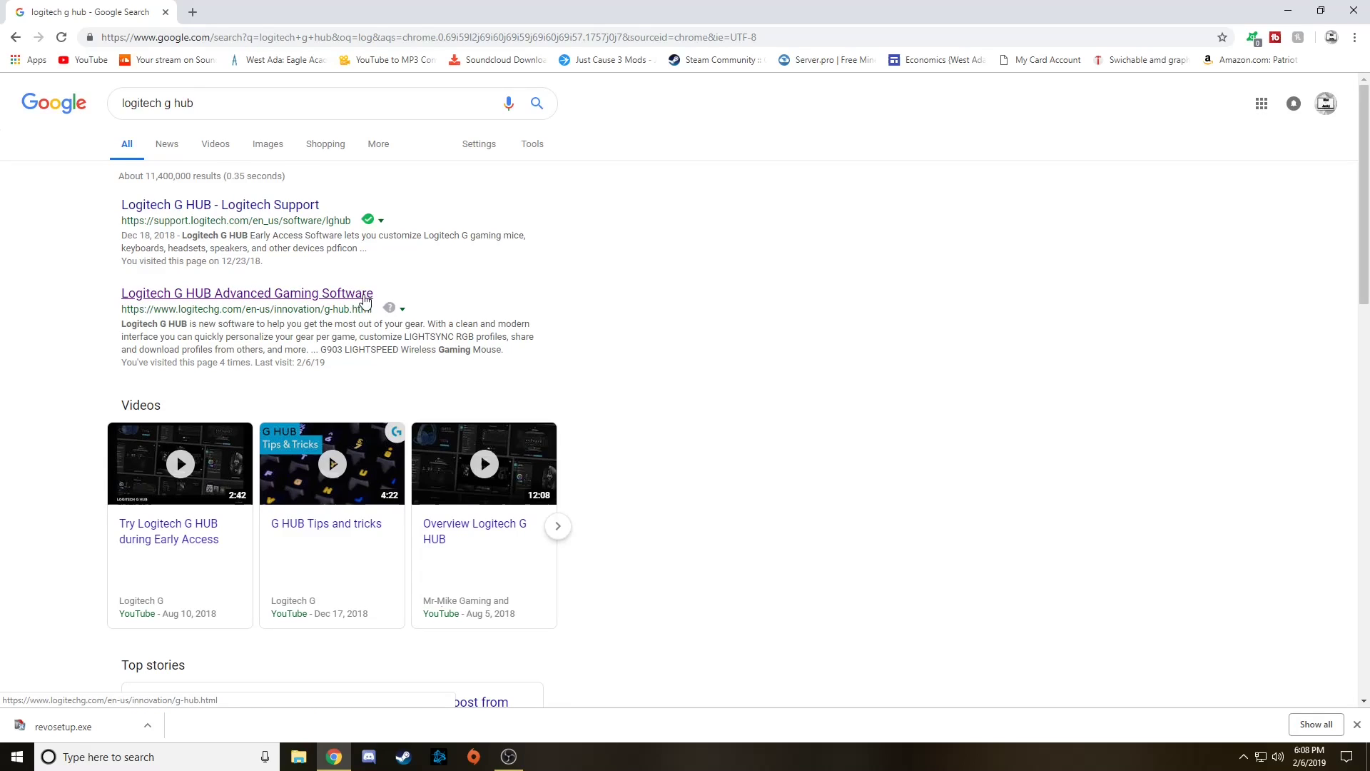
pyautogui.click(227, 299)
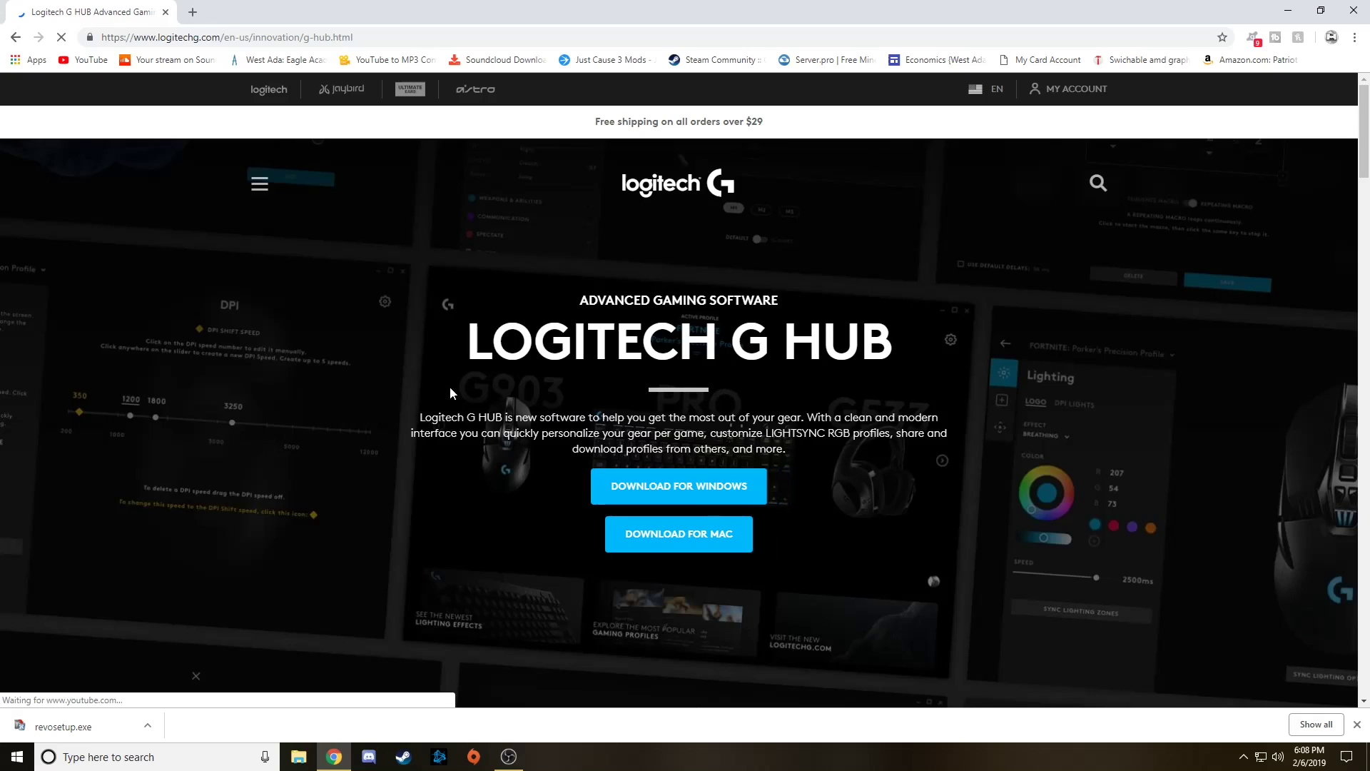
pyautogui.click(646, 492)
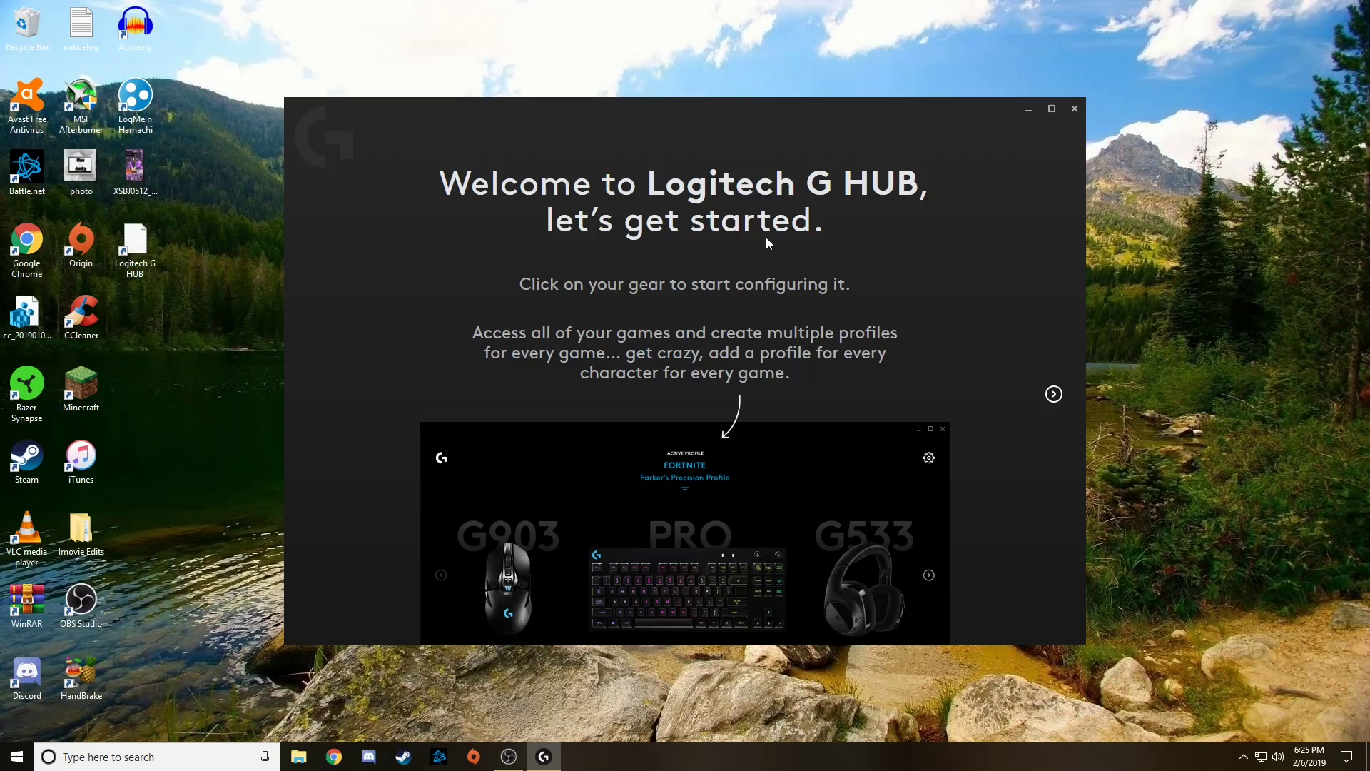
# Page through the G HUB welcome tour, launch G HUB, and agree to enable analytics
pyautogui.click(1052, 394)
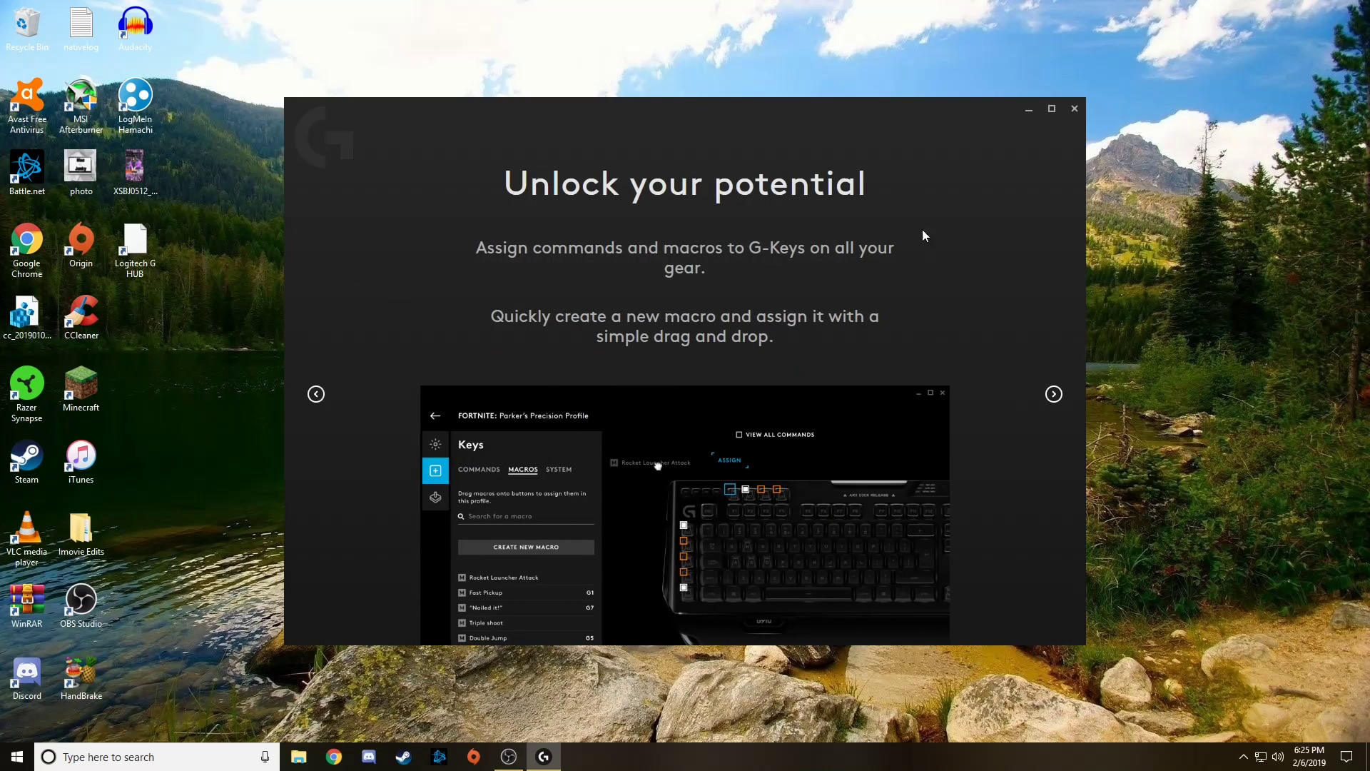
pyautogui.click(1054, 395)
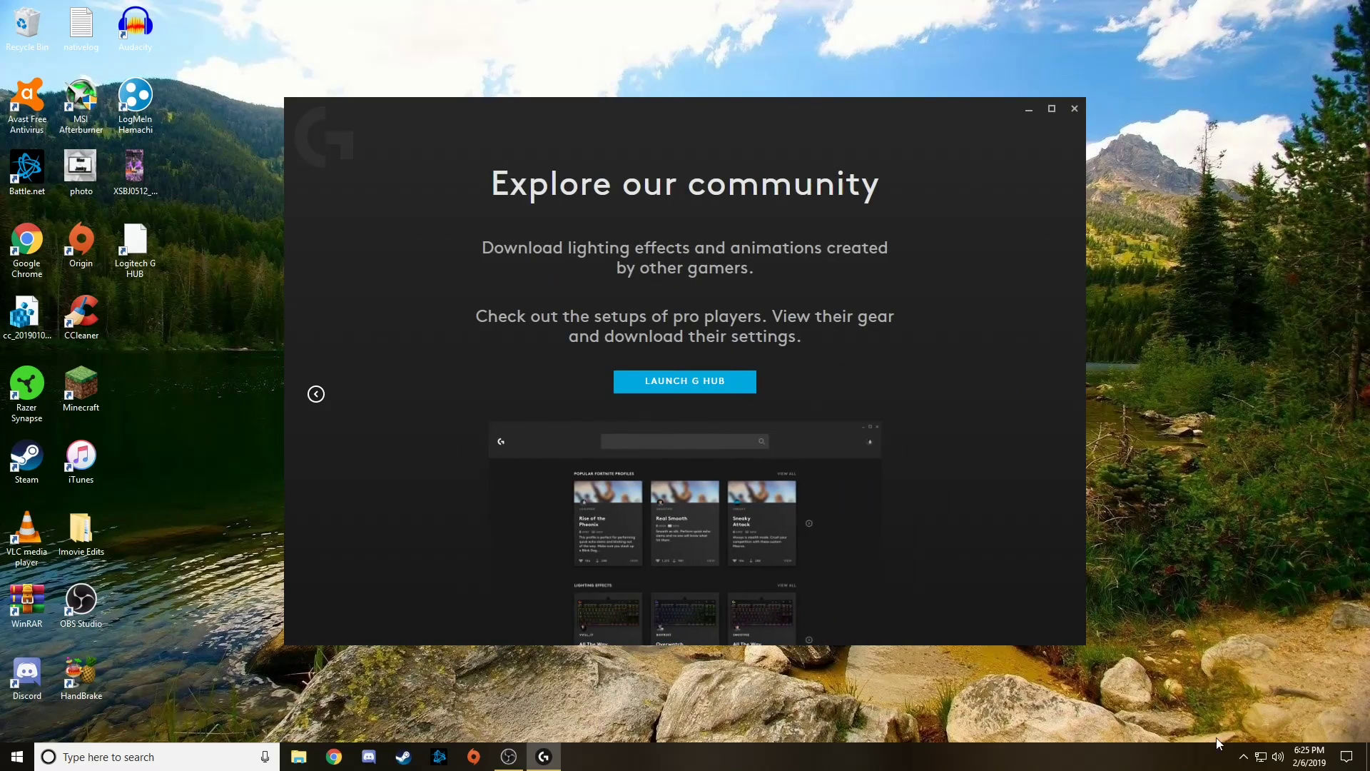
pyautogui.click(1243, 756)
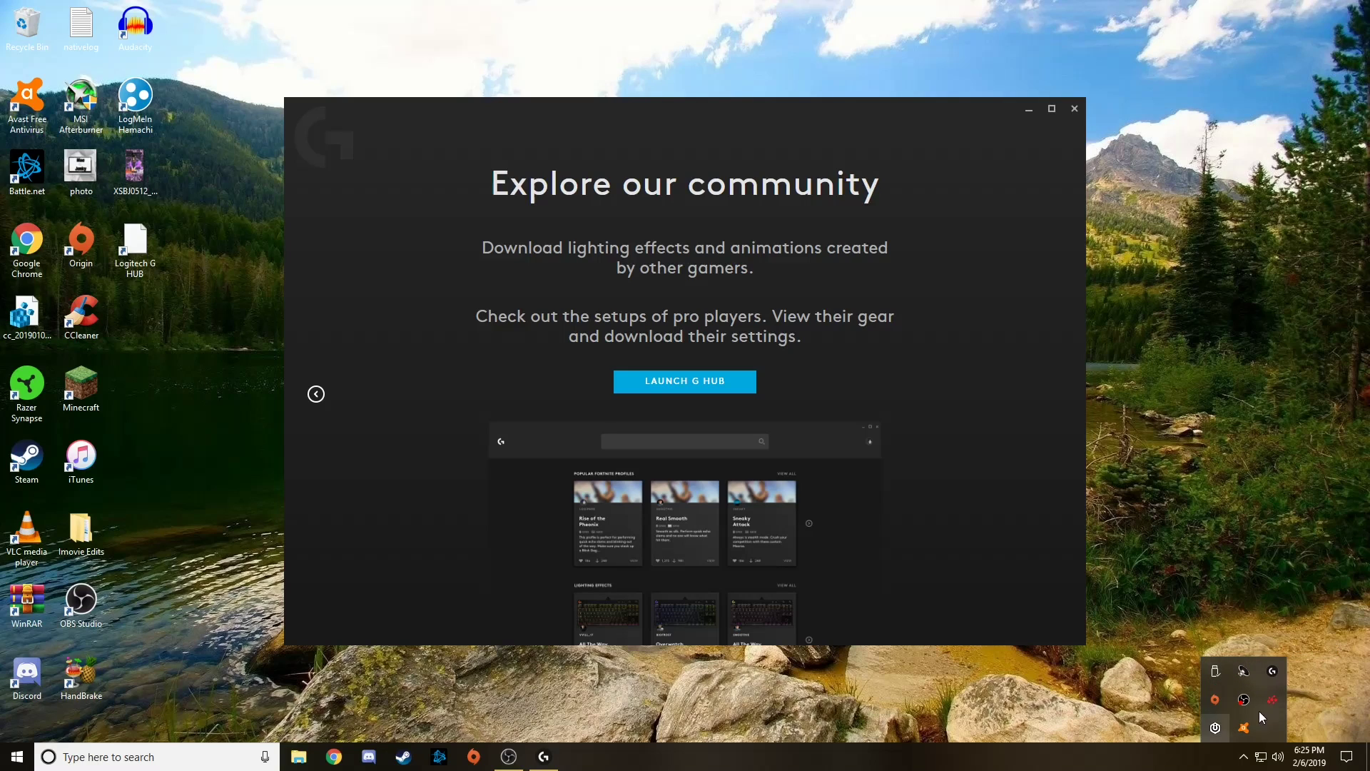
pyautogui.click(1271, 672)
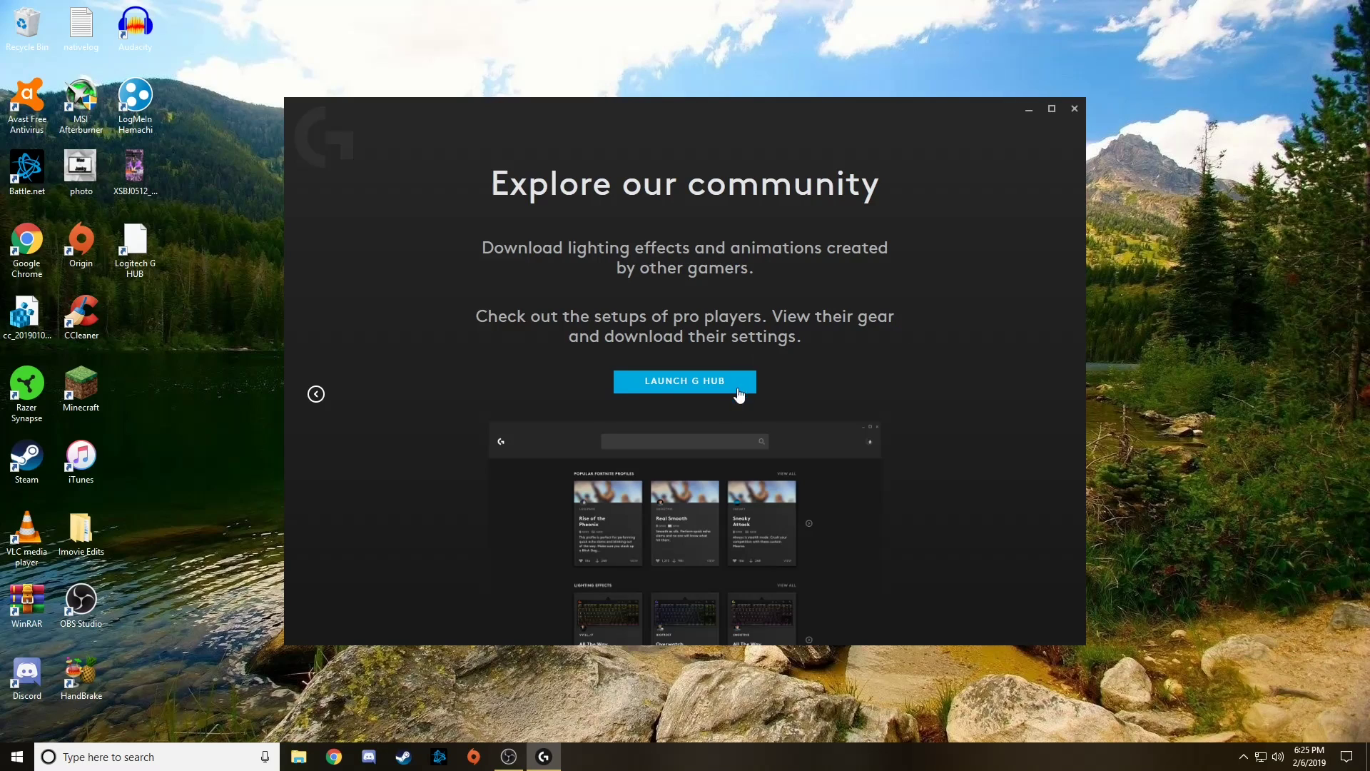
pyautogui.click(699, 382)
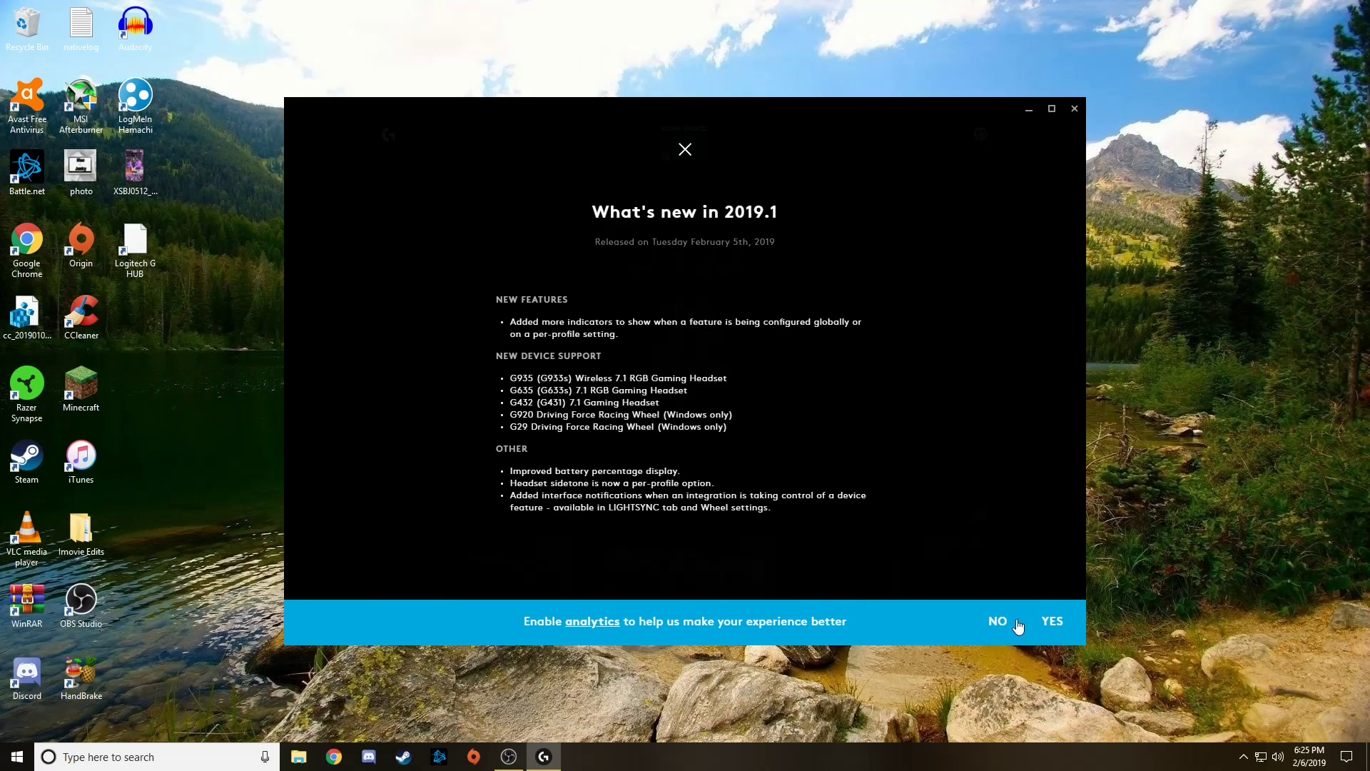
pyautogui.click(1053, 622)
# Remove the G502's 2400, 3200 and 6400 DPI speeds, move 1200 to 900, and set the cycle rate to 3800ms
pyautogui.click(683, 150)
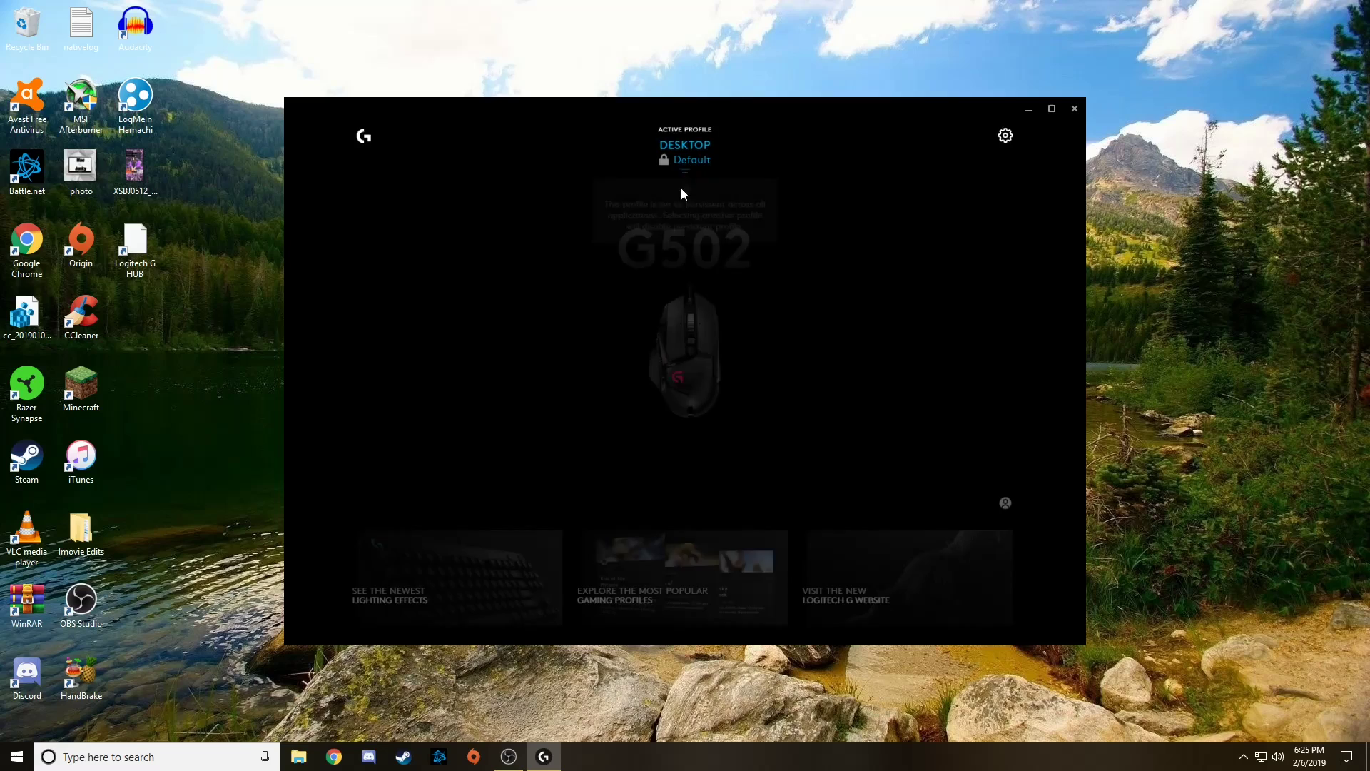
pyautogui.click(703, 389)
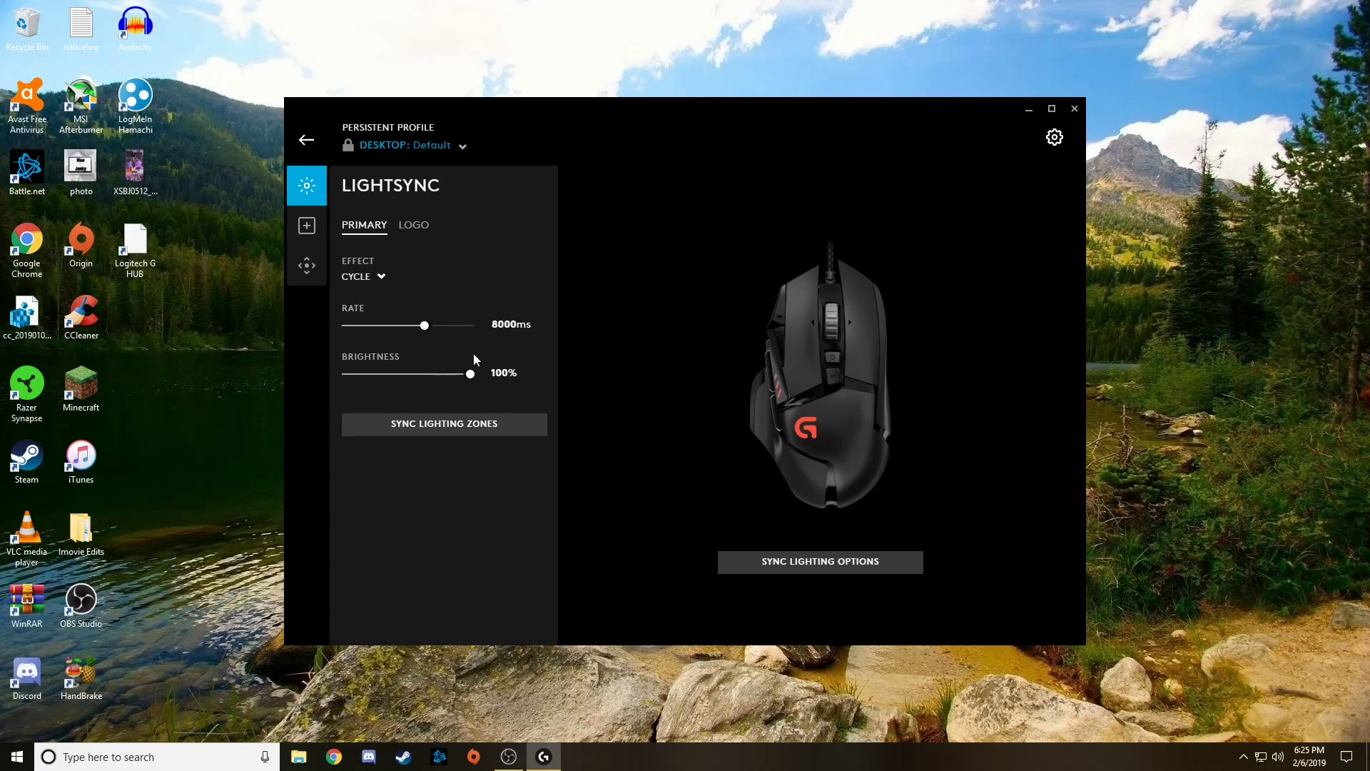
pyautogui.click(306, 265)
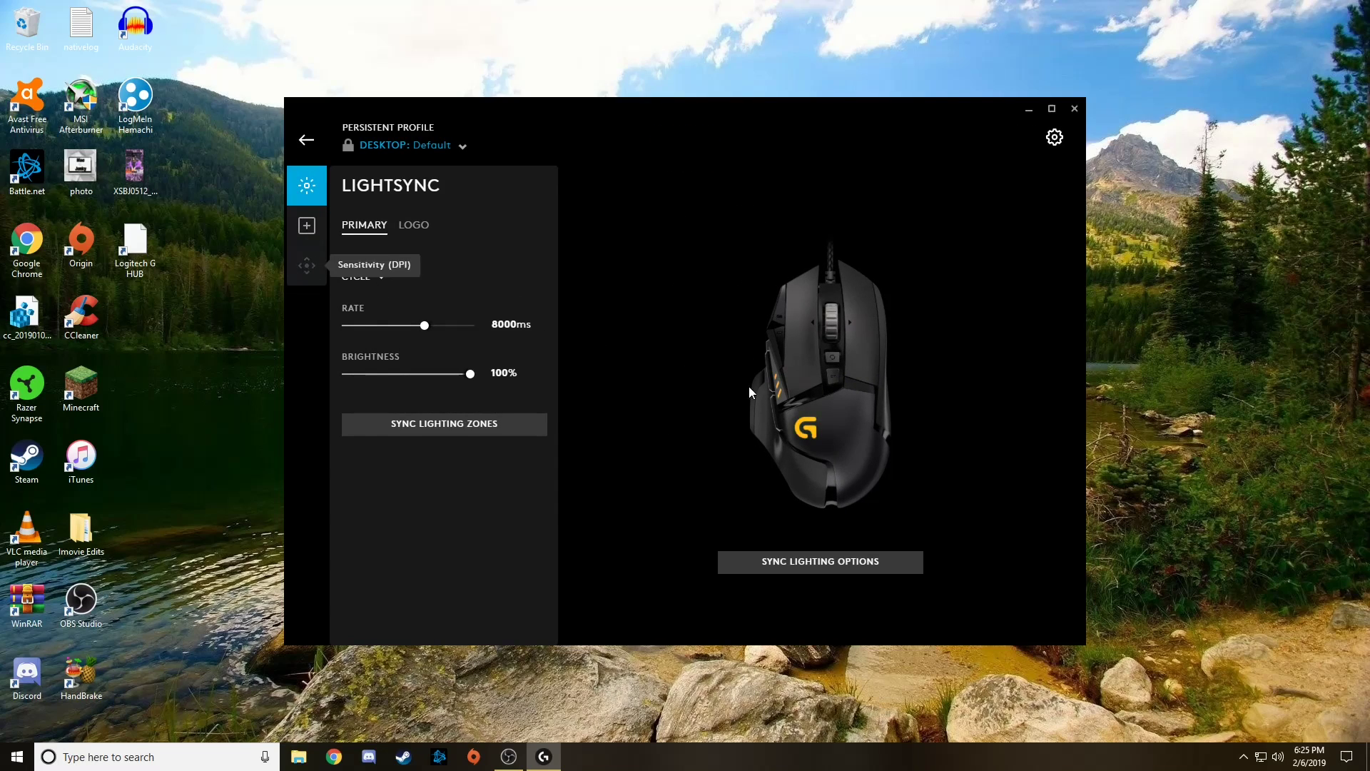
pyautogui.moveTo(780, 362); pyautogui.dragTo(789, 406)
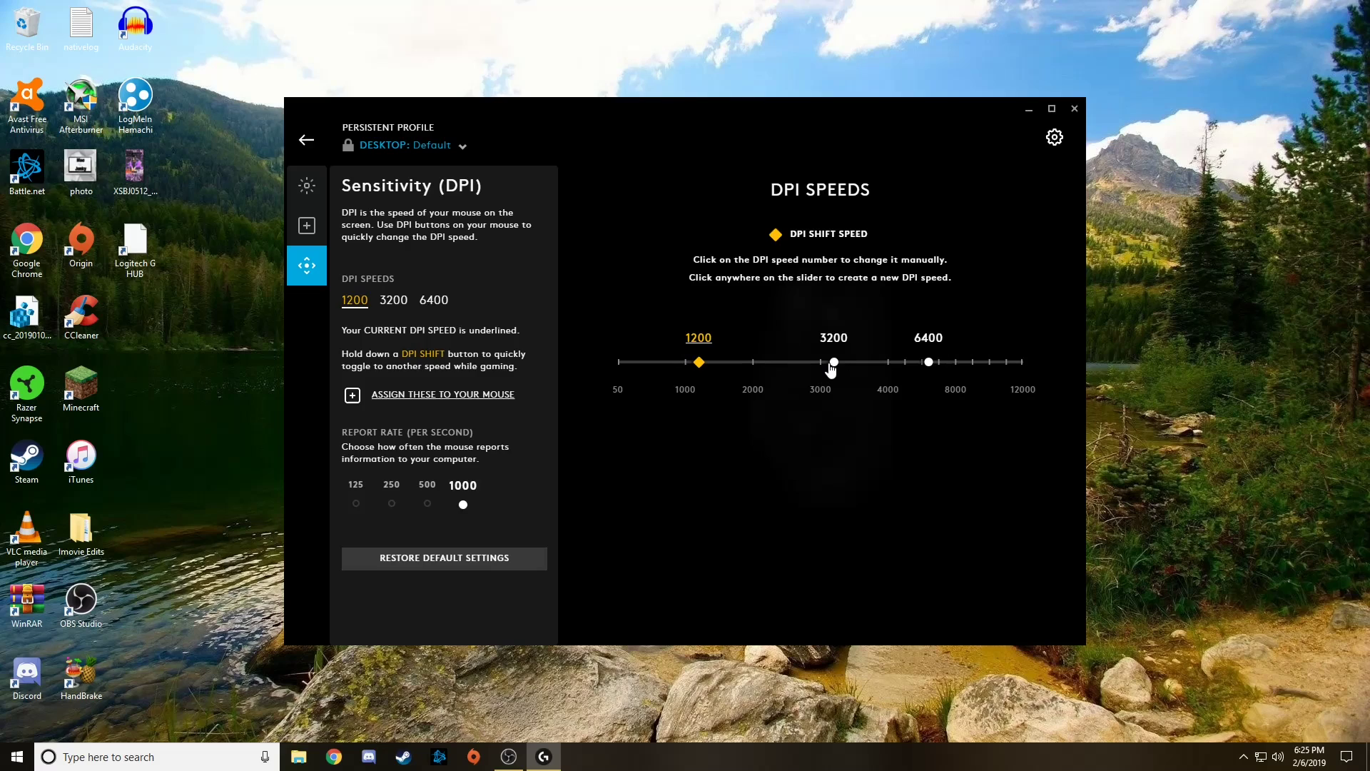
pyautogui.moveTo(834, 361); pyautogui.dragTo(826, 437)
pyautogui.moveTo(928, 362); pyautogui.dragTo(878, 574)
pyautogui.moveTo(699, 361); pyautogui.dragTo(679, 363)
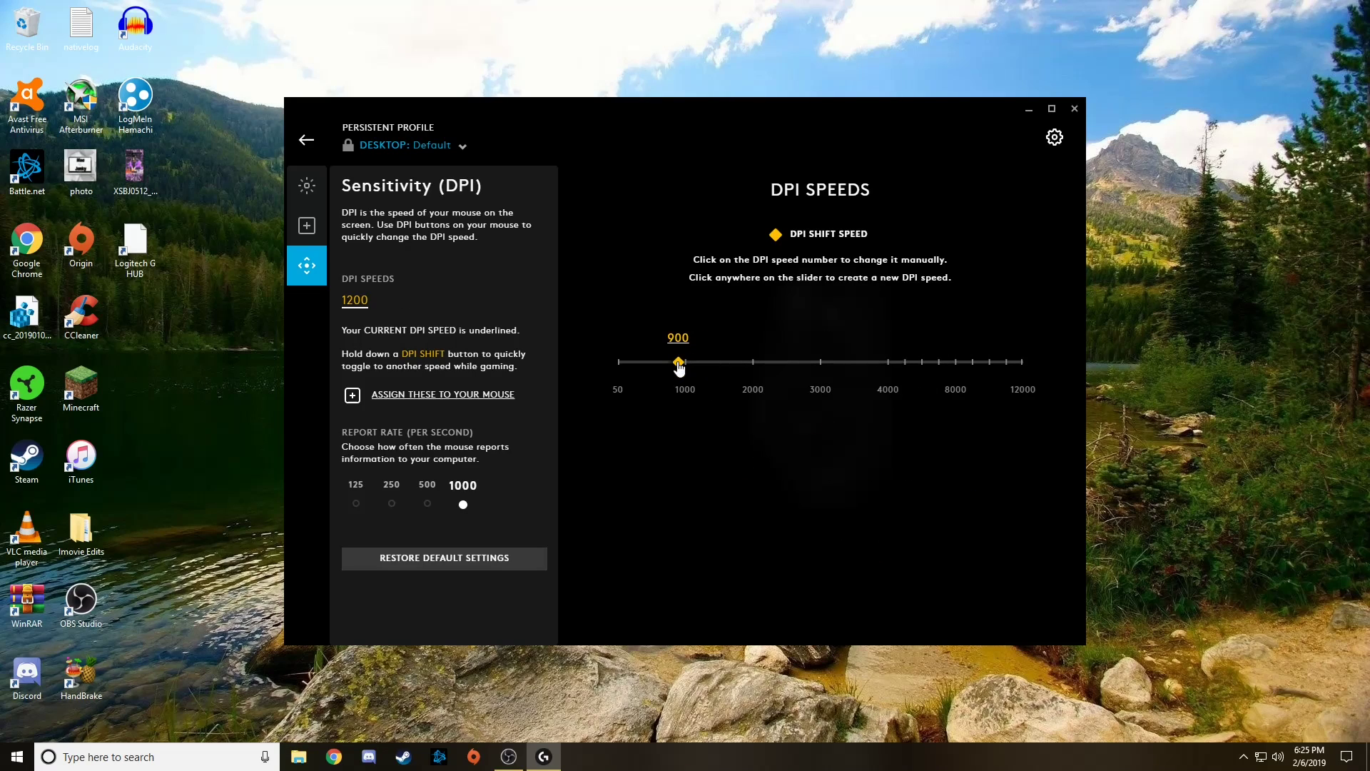
pyautogui.click(307, 185)
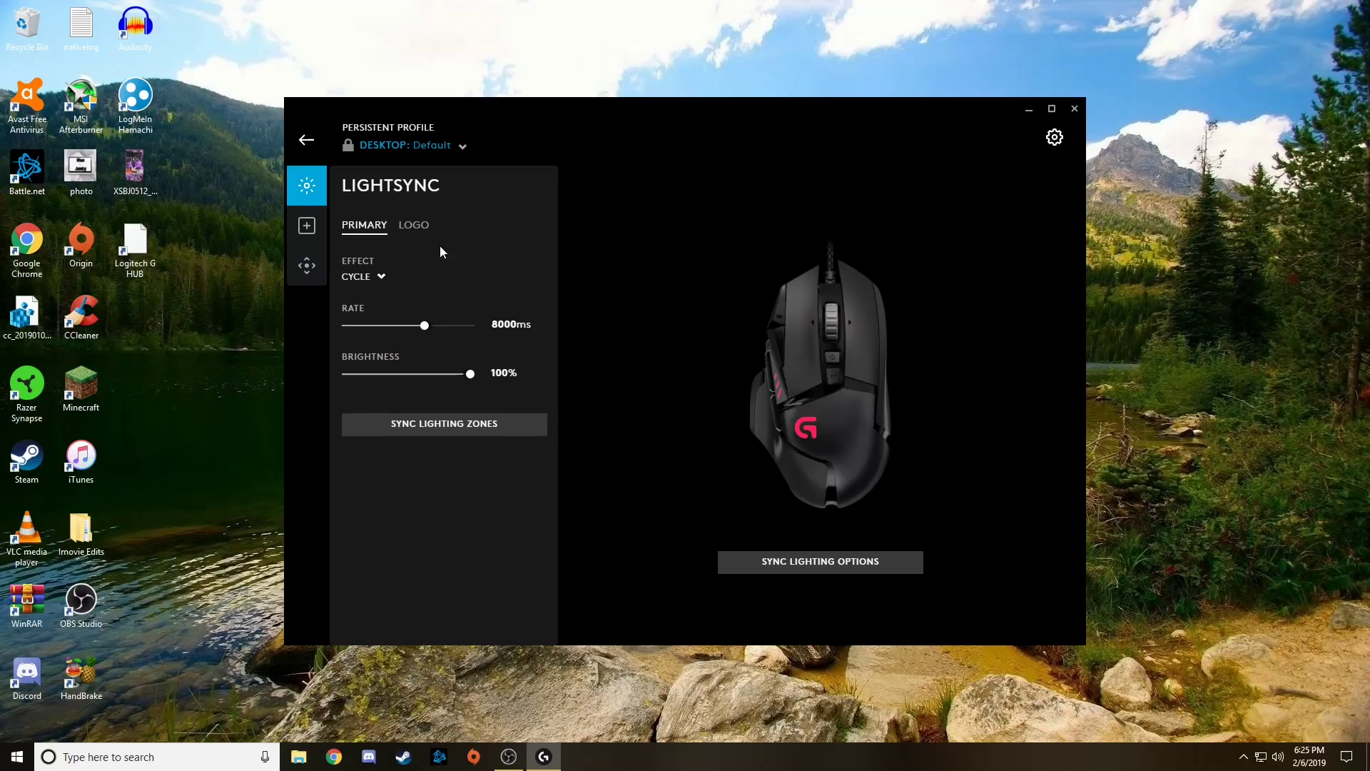
pyautogui.moveTo(426, 328); pyautogui.dragTo(453, 329)
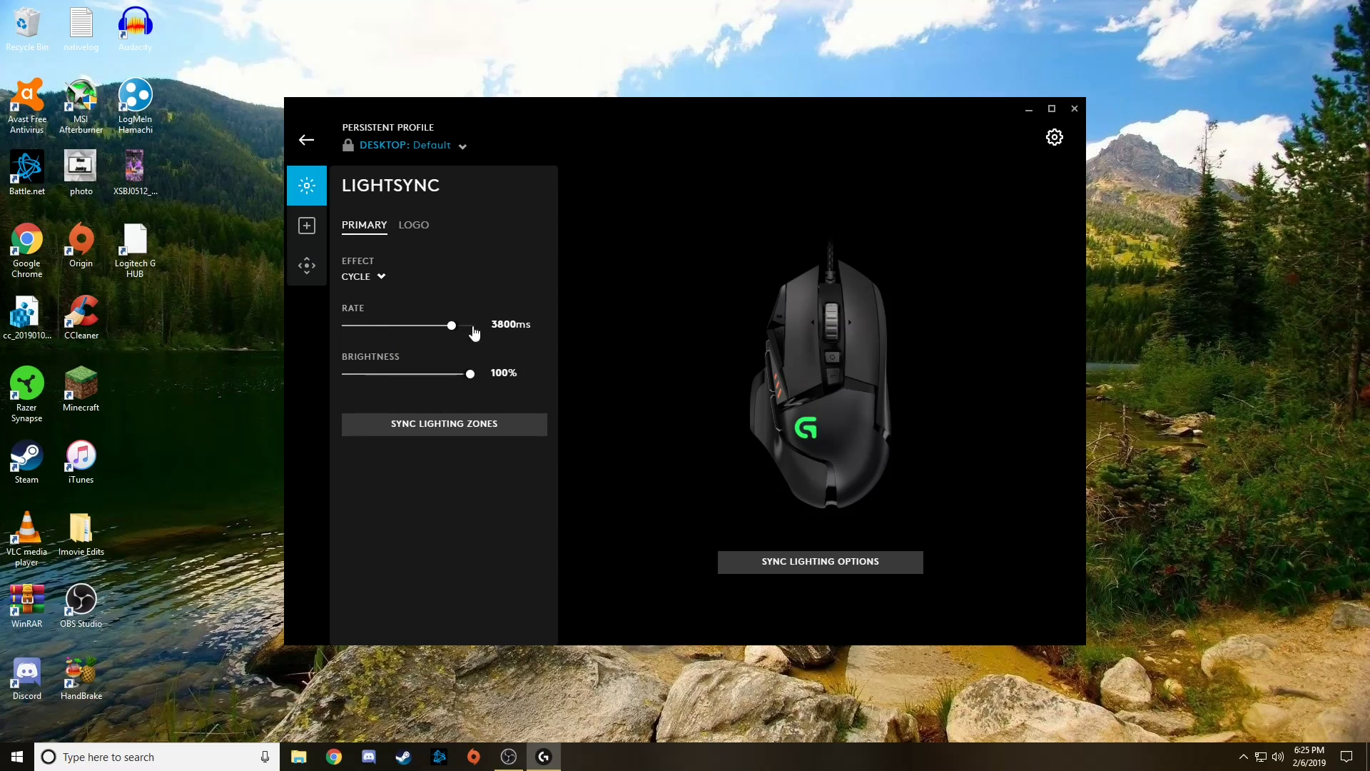